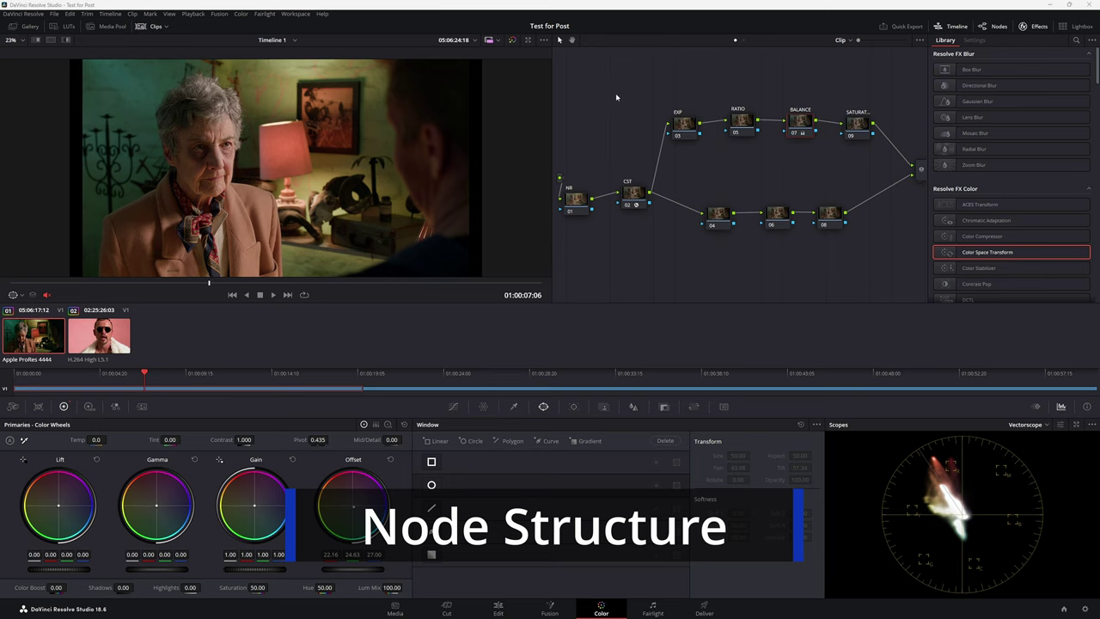
# - Inspect the timeline-level CST node that converts to Rec.709
pyautogui.moveTo(616, 98); pyautogui.dragTo(914, 290)
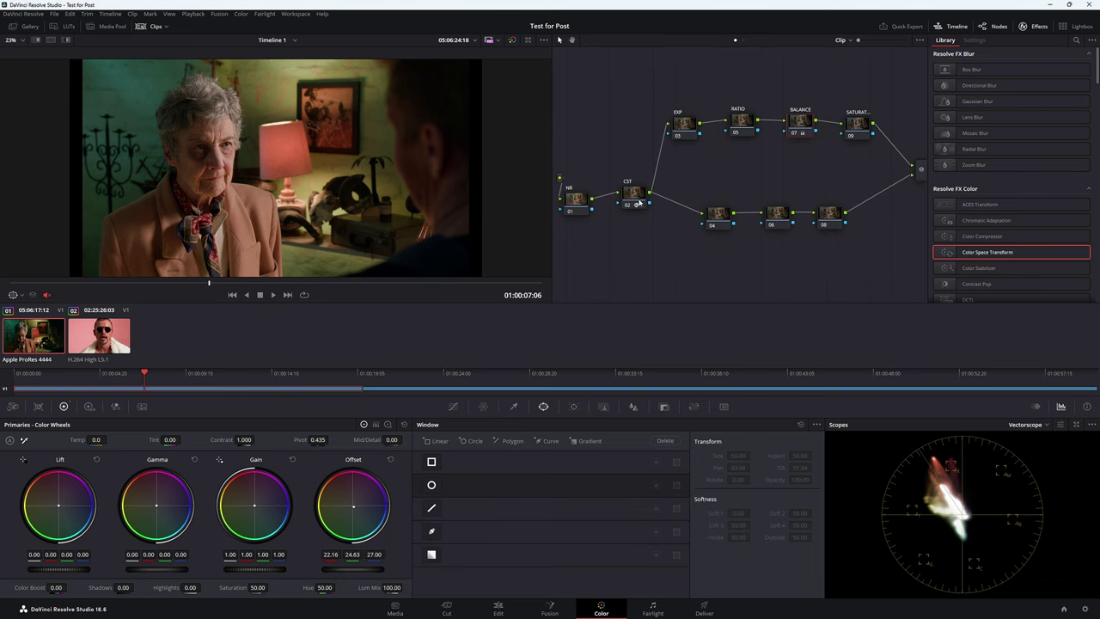
pyautogui.moveTo(641, 201); pyautogui.dragTo(631, 179)
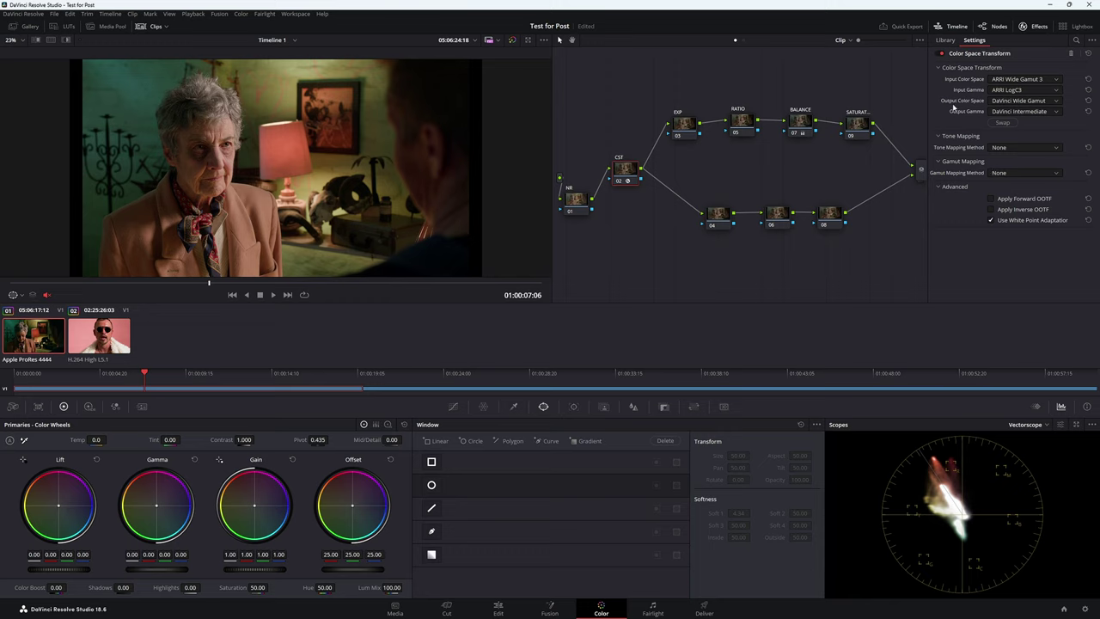
pyautogui.click(744, 40)
pyautogui.moveTo(710, 177); pyautogui.dragTo(705, 200)
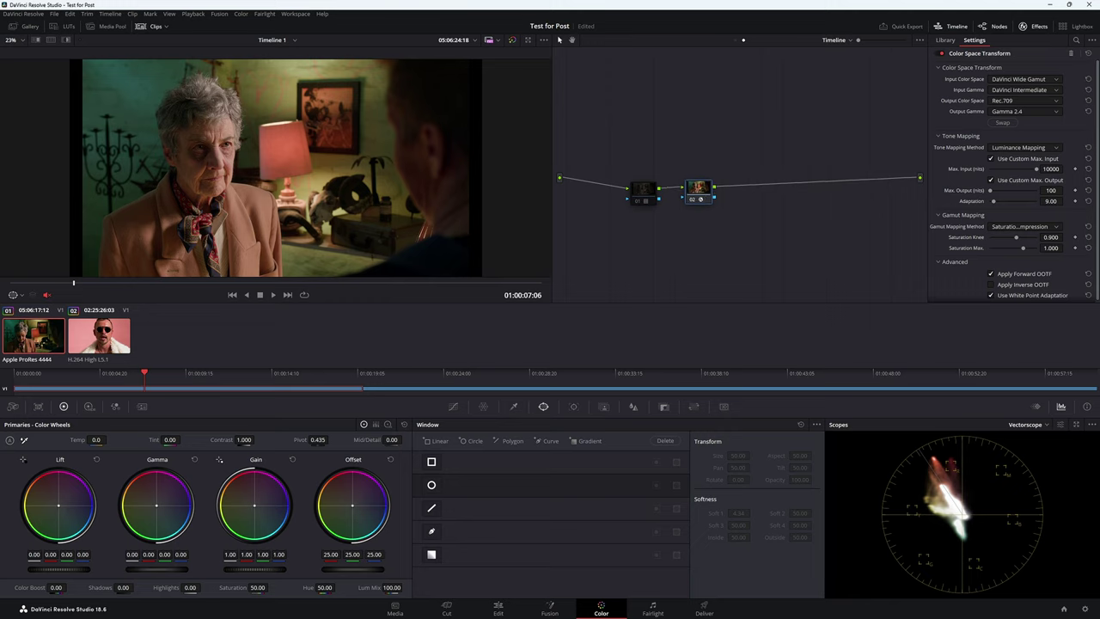
pyautogui.click(736, 146)
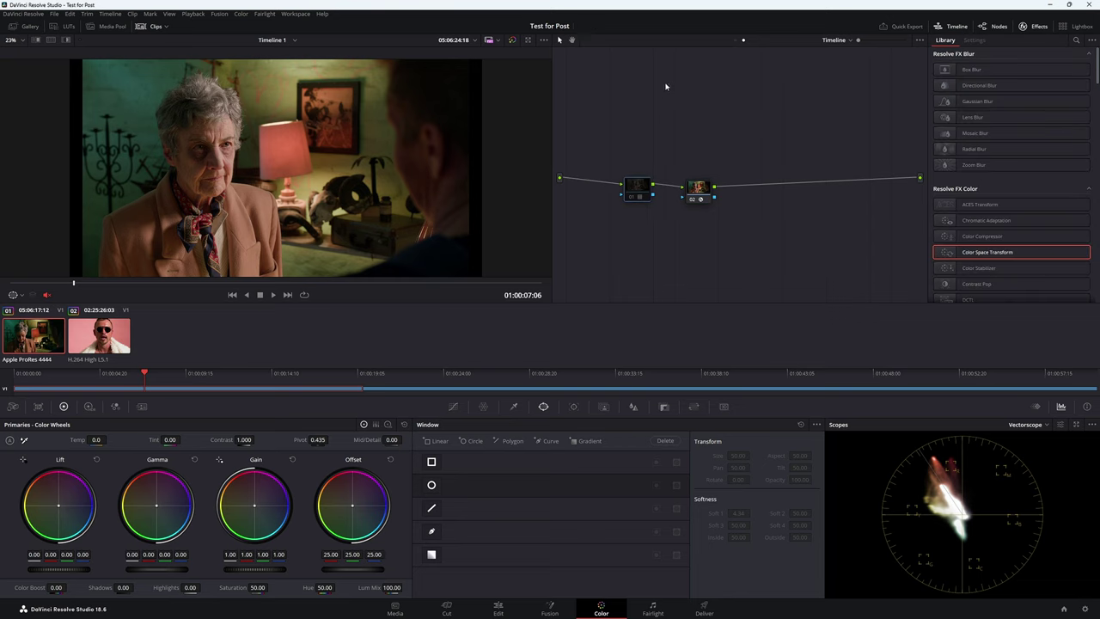
# - Show the first clip's CST converting ARRI LogC3 to DaVinci Wide Gamut Intermediate
pyautogui.press('Home')
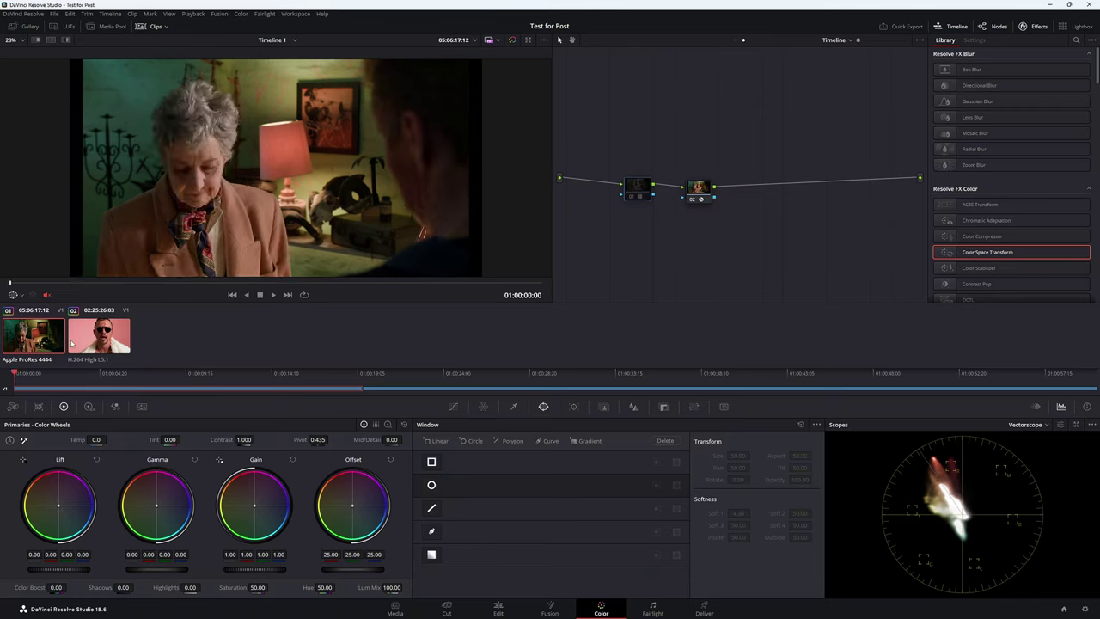
pyautogui.click(104, 339)
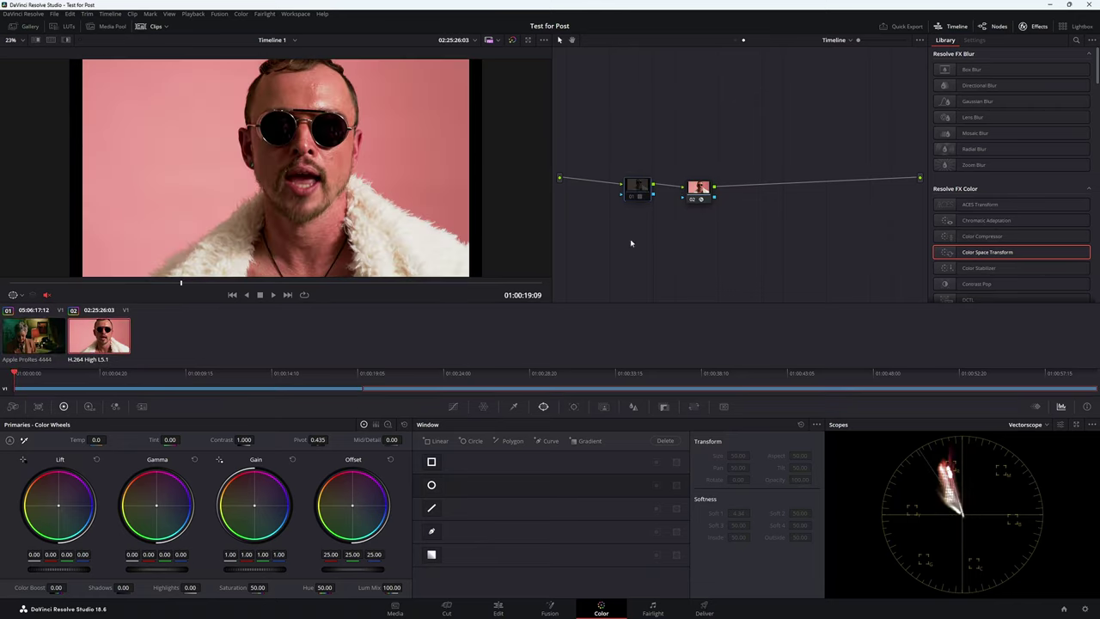
pyautogui.click(741, 40)
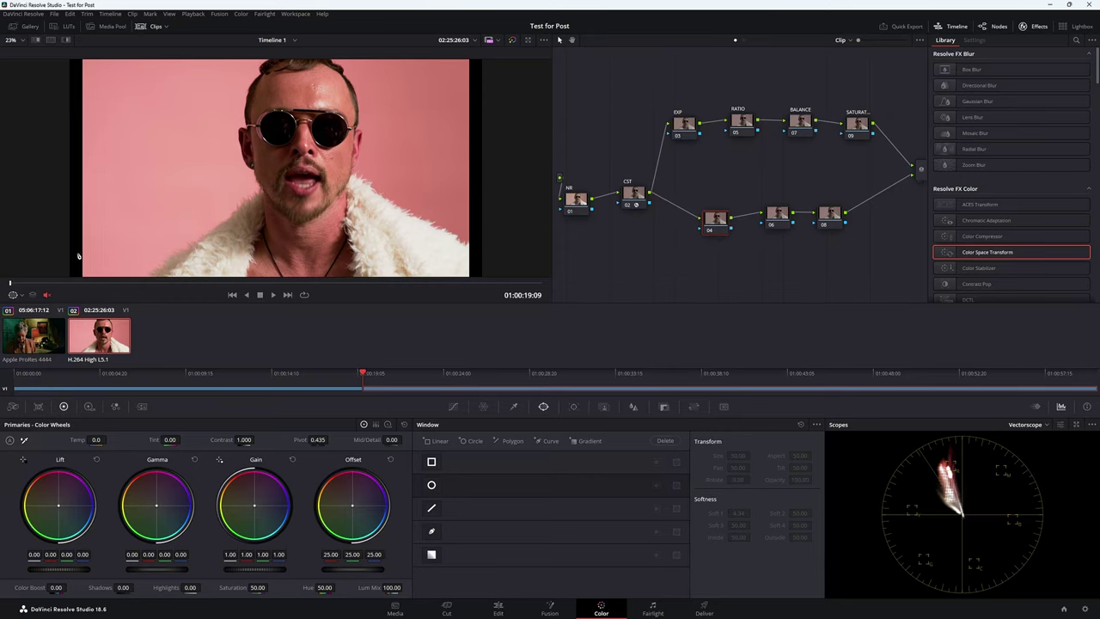
pyautogui.press('Up')
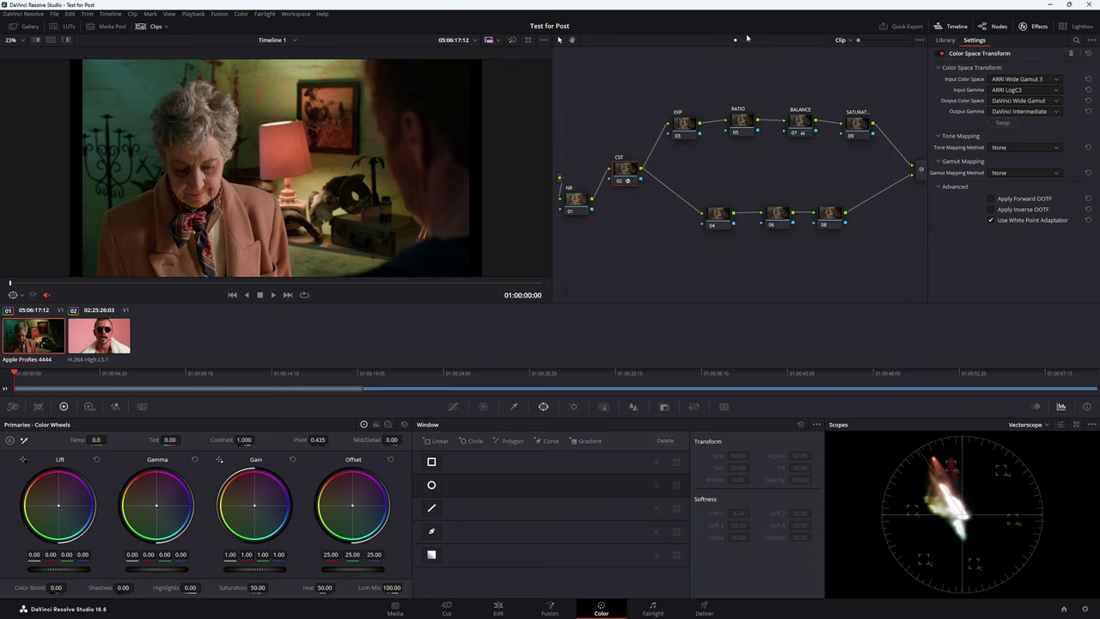
# - Display the two-node timeline graph with the second, pink-backdrop clip loaded in the viewer
pyautogui.click(841, 39)
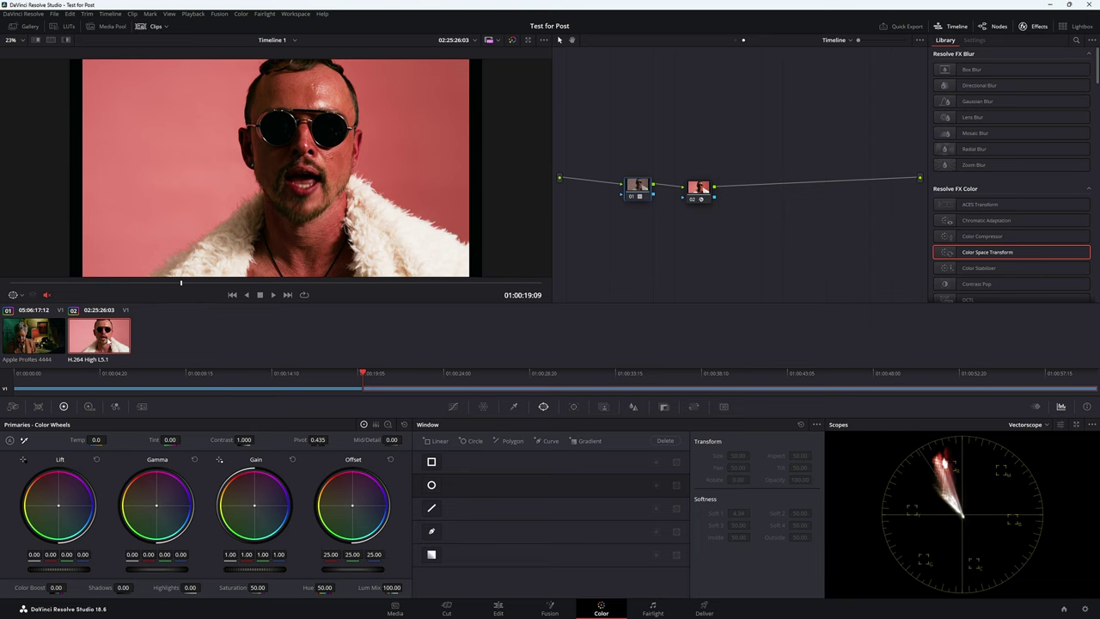
# - Add the second, pink-backdrop clip to a new color group named S
pyautogui.rightClick(109, 342)
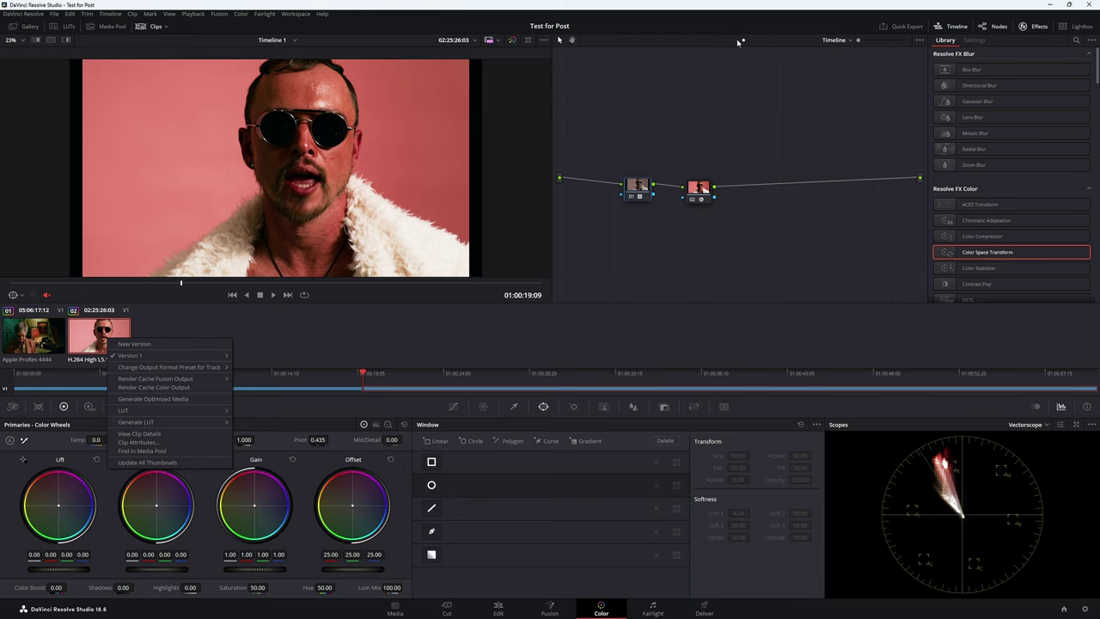
pyautogui.click(738, 41)
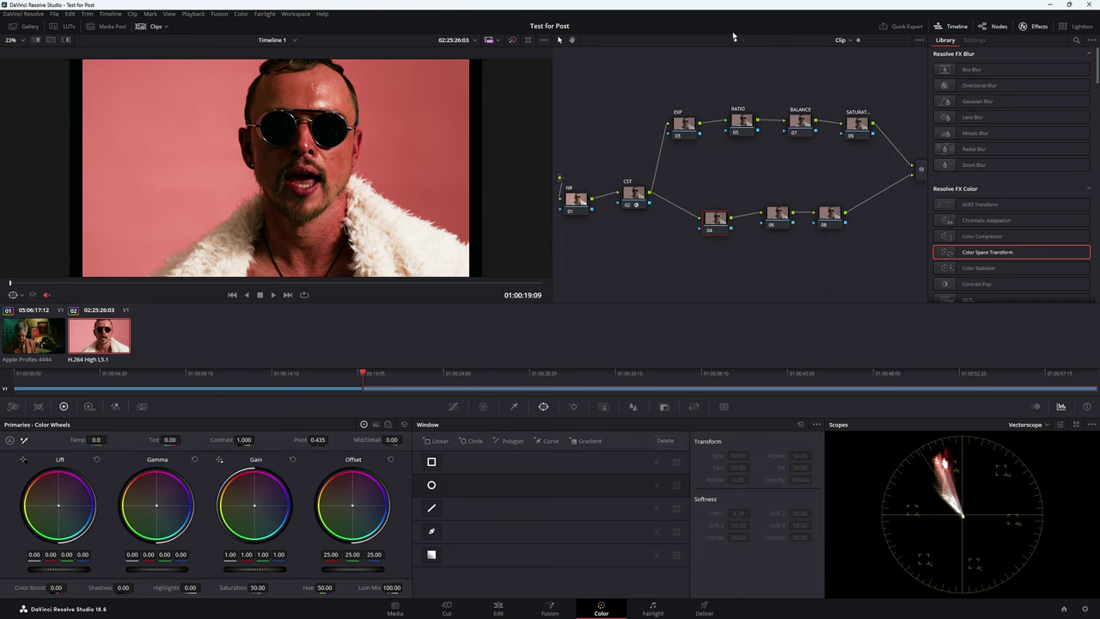
pyautogui.rightClick(99, 341)
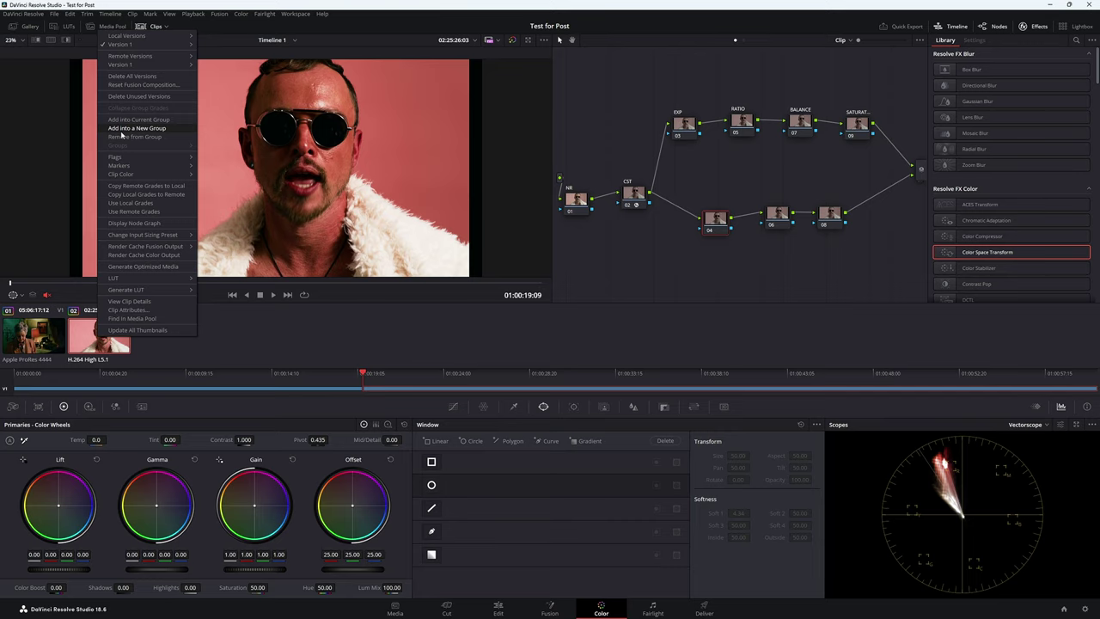
pyautogui.click(121, 129)
pyautogui.write('Sony')
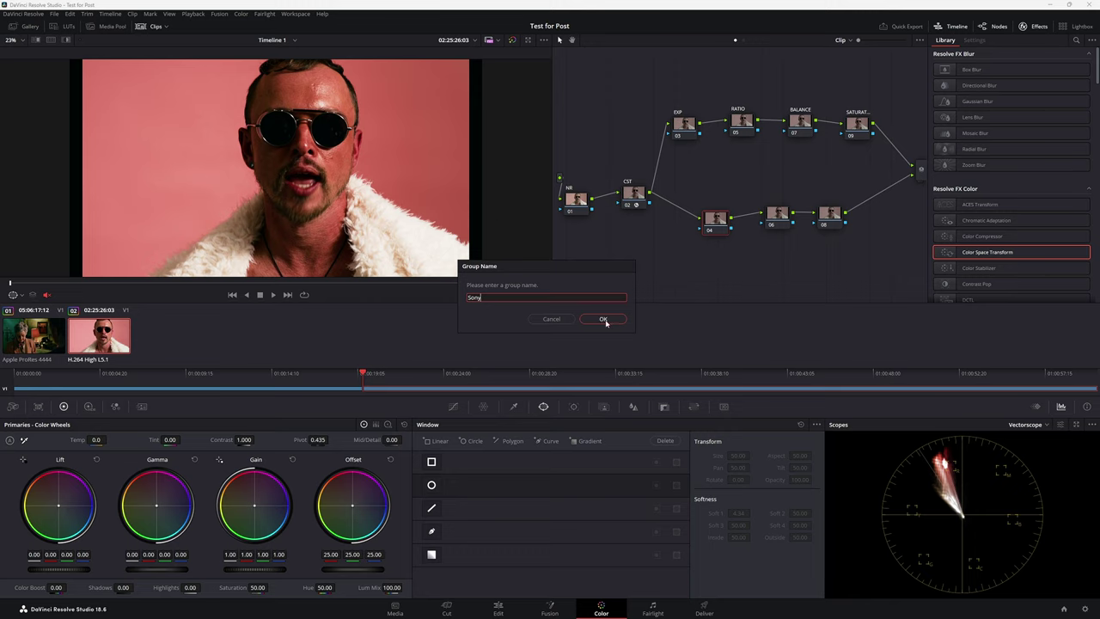
pyautogui.click(602, 319)
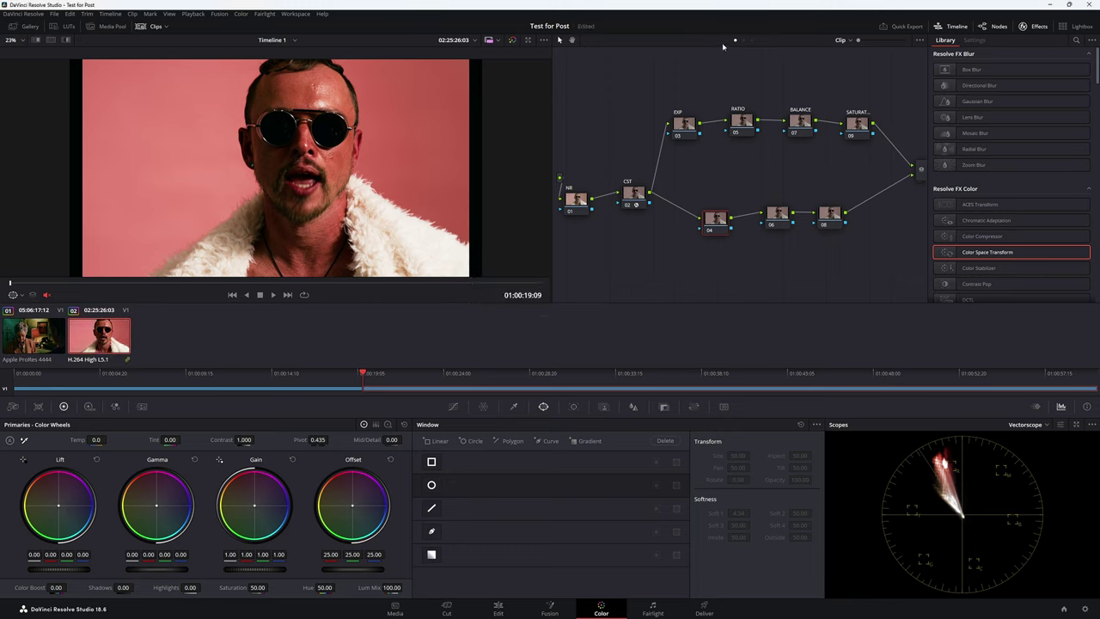
pyautogui.click(728, 41)
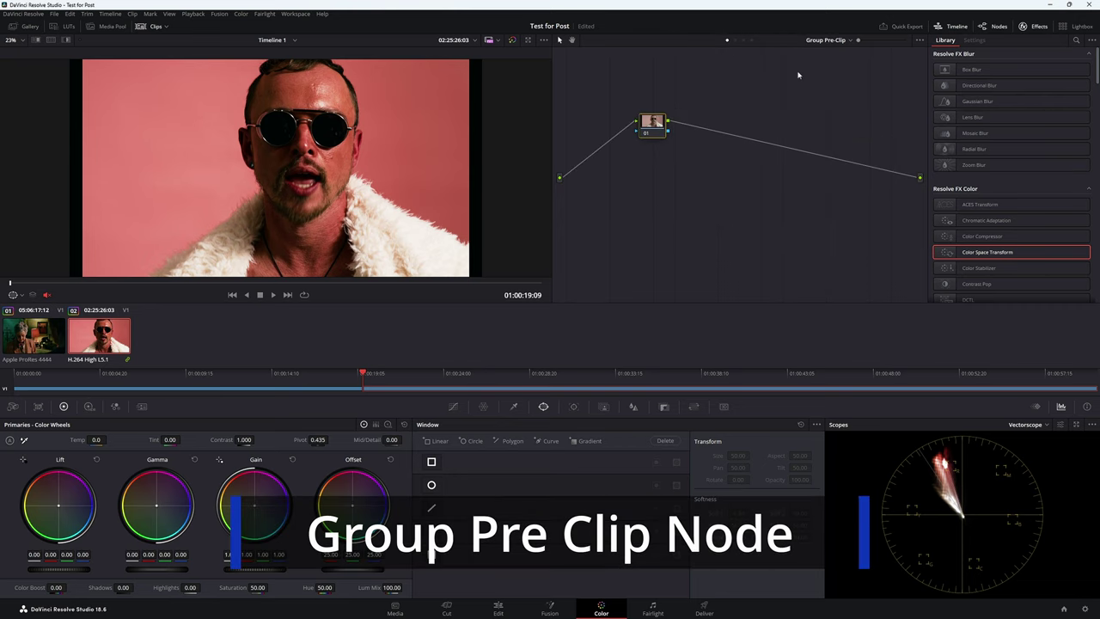
pyautogui.click(735, 41)
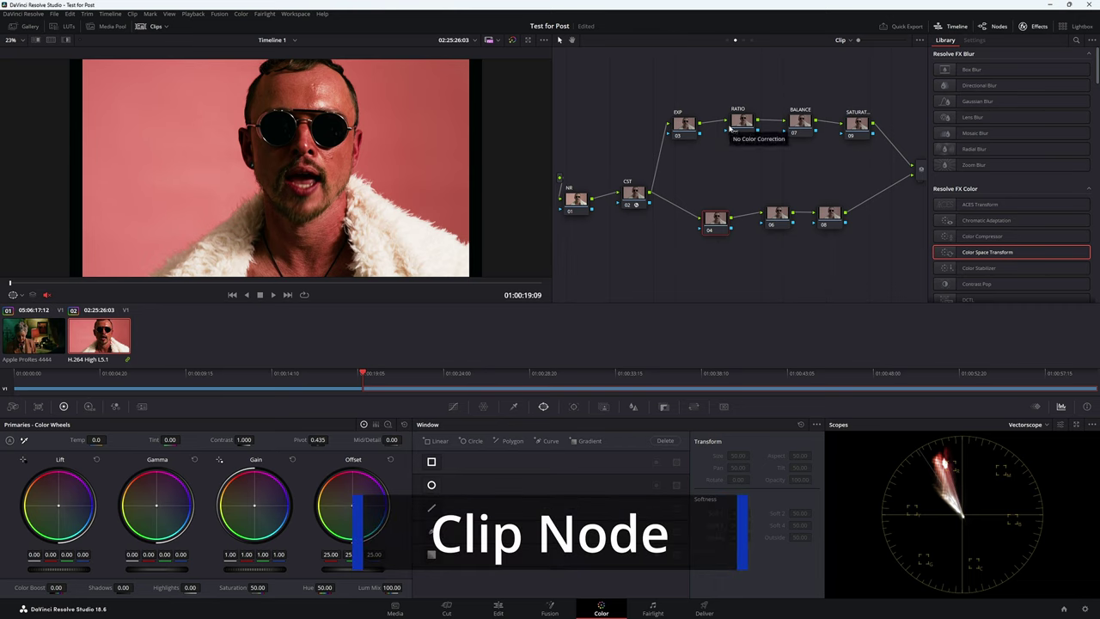
pyautogui.click(743, 41)
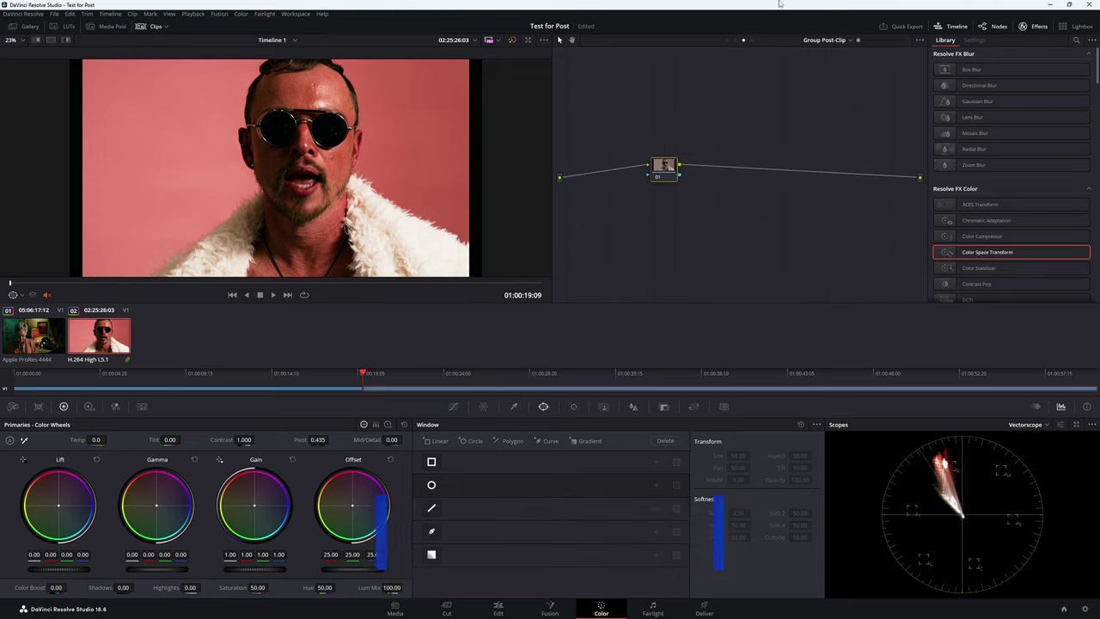
pyautogui.click(752, 40)
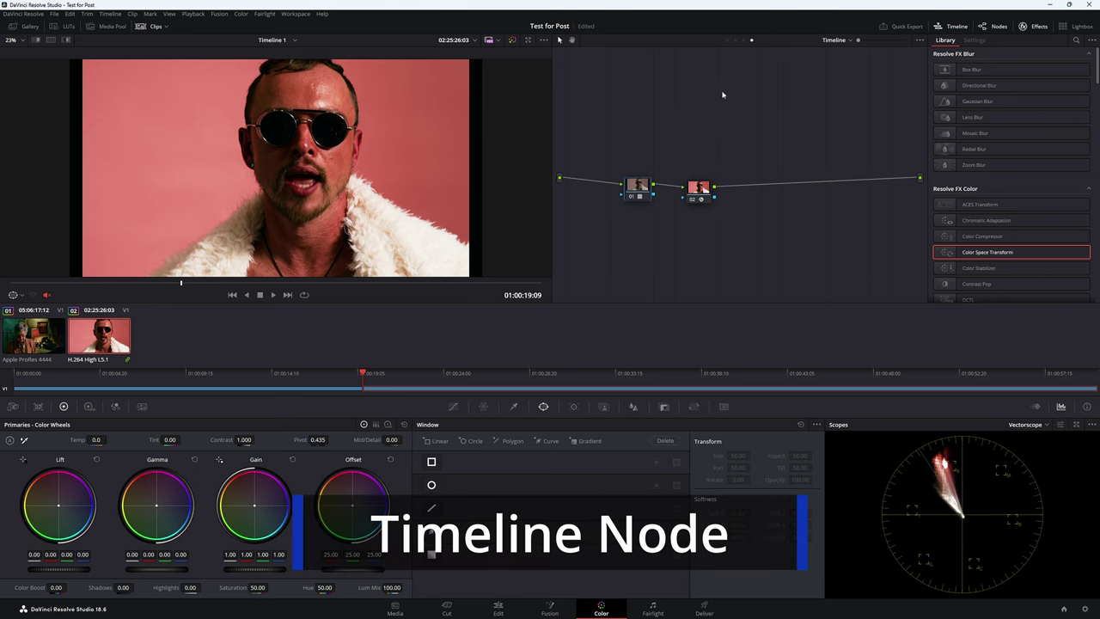
pyautogui.click(735, 41)
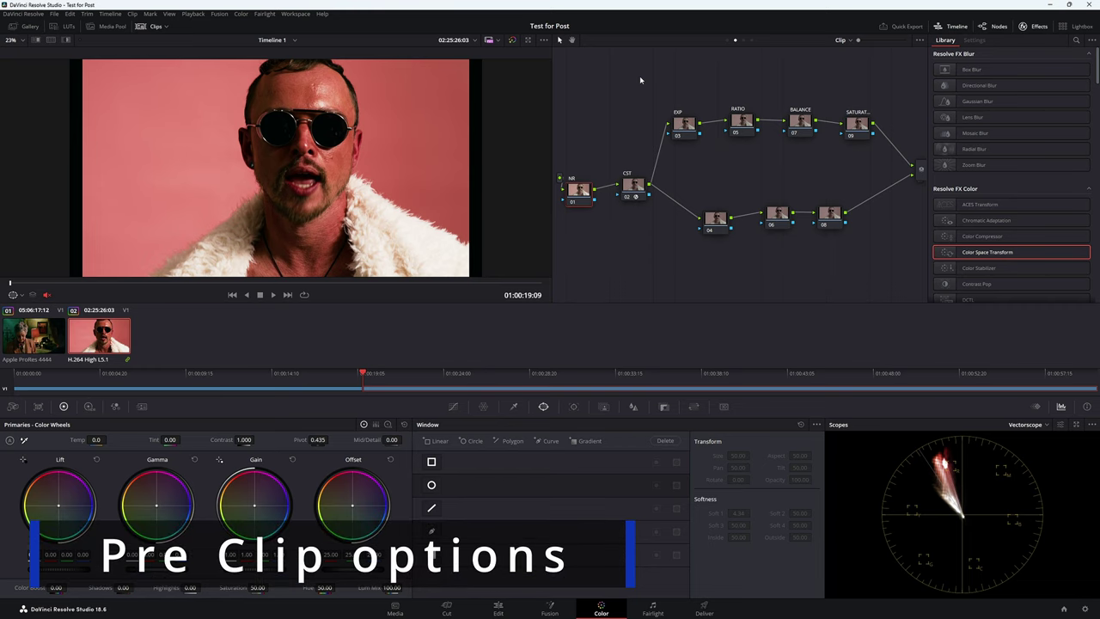
# - In the group's pre-clip graph, add serial node 02 after node 01
pyautogui.click(727, 40)
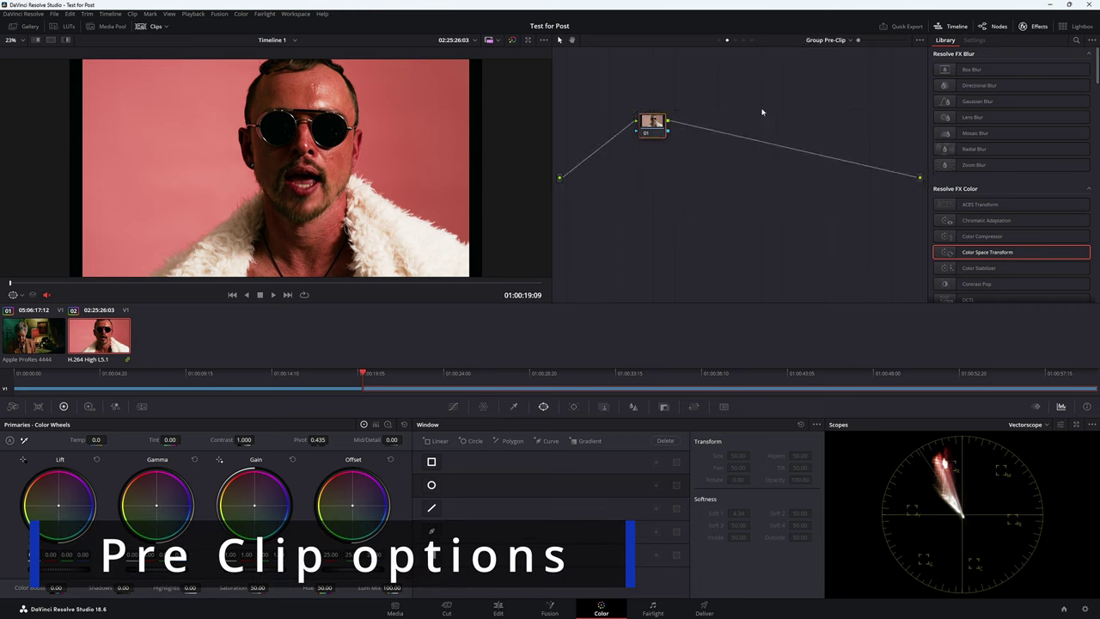
pyautogui.click(736, 42)
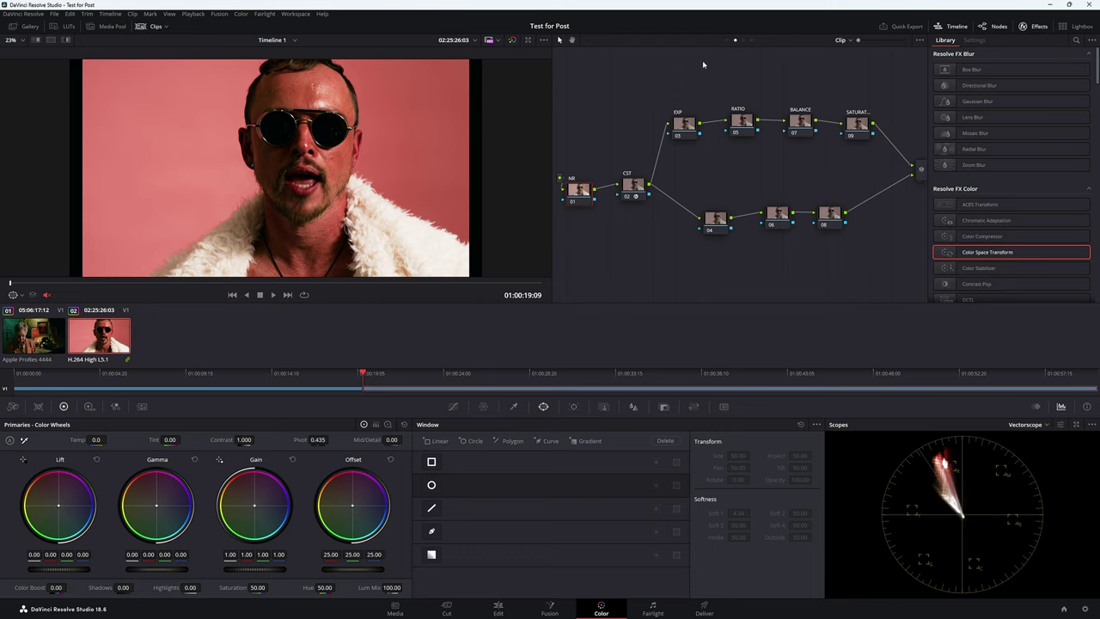
pyautogui.moveTo(579, 189); pyautogui.dragTo(590, 195)
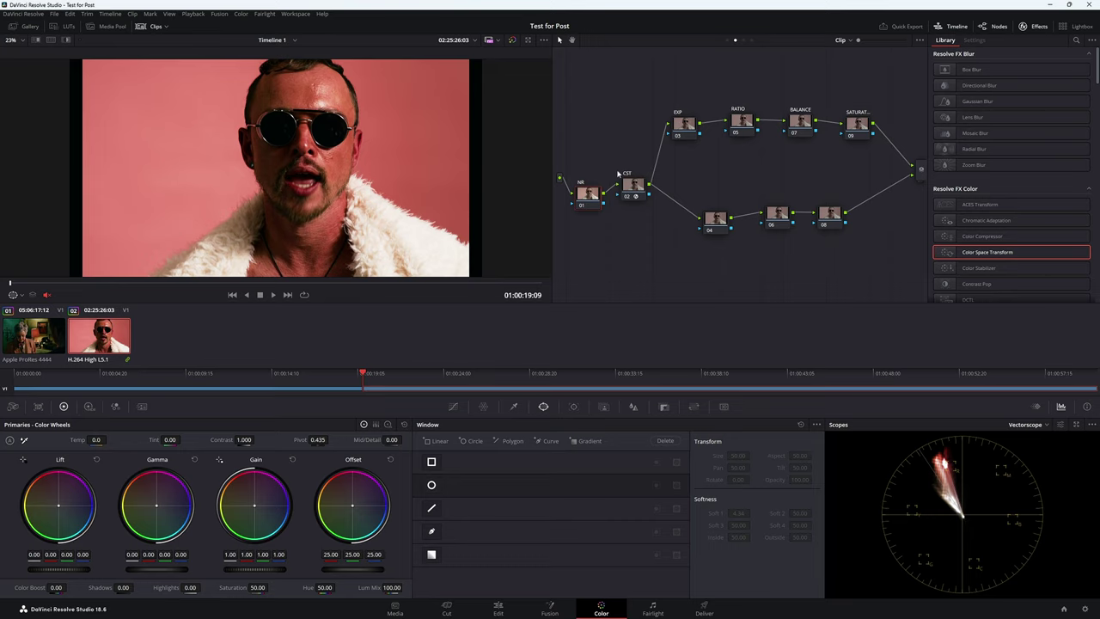
pyautogui.click(727, 40)
pyautogui.moveTo(661, 133); pyautogui.dragTo(632, 181)
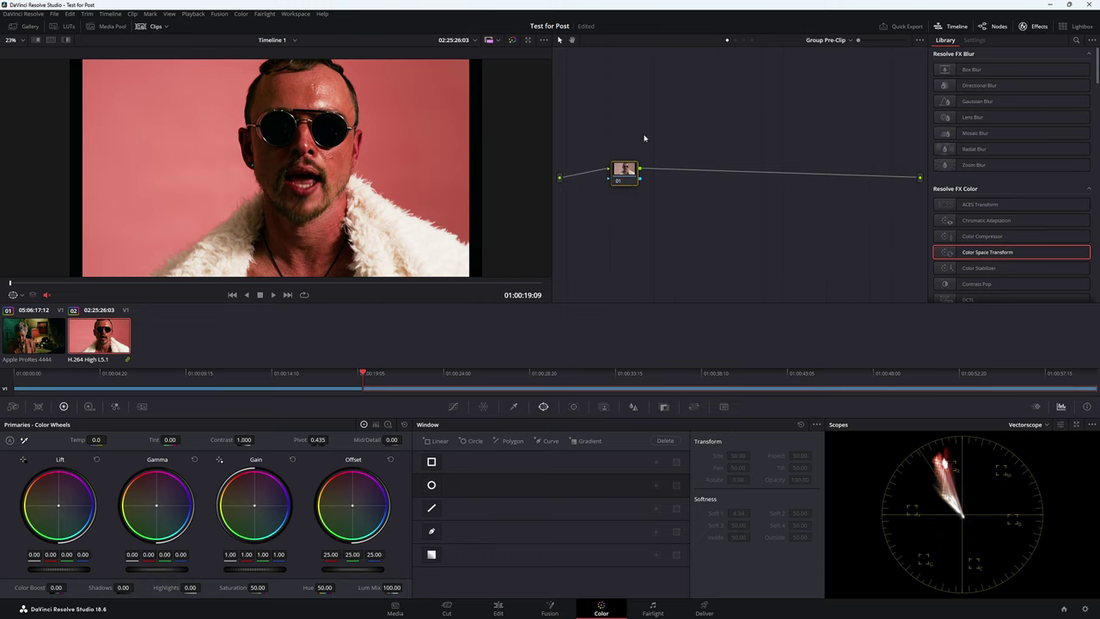
pyautogui.hotkey('alt', 's')
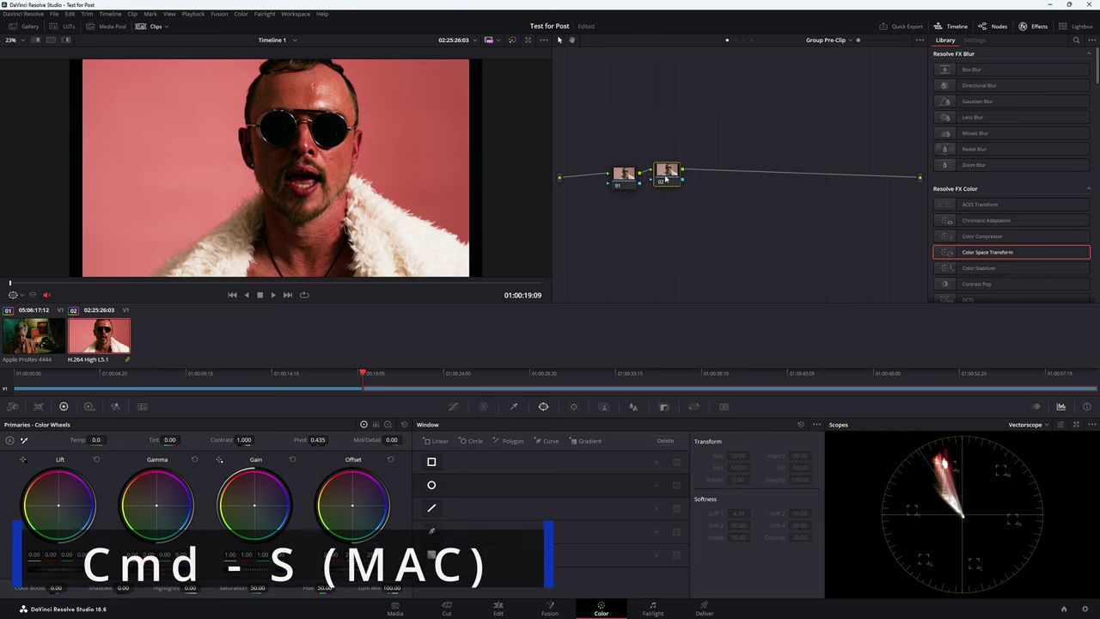
pyautogui.moveTo(625, 175); pyautogui.dragTo(626, 178)
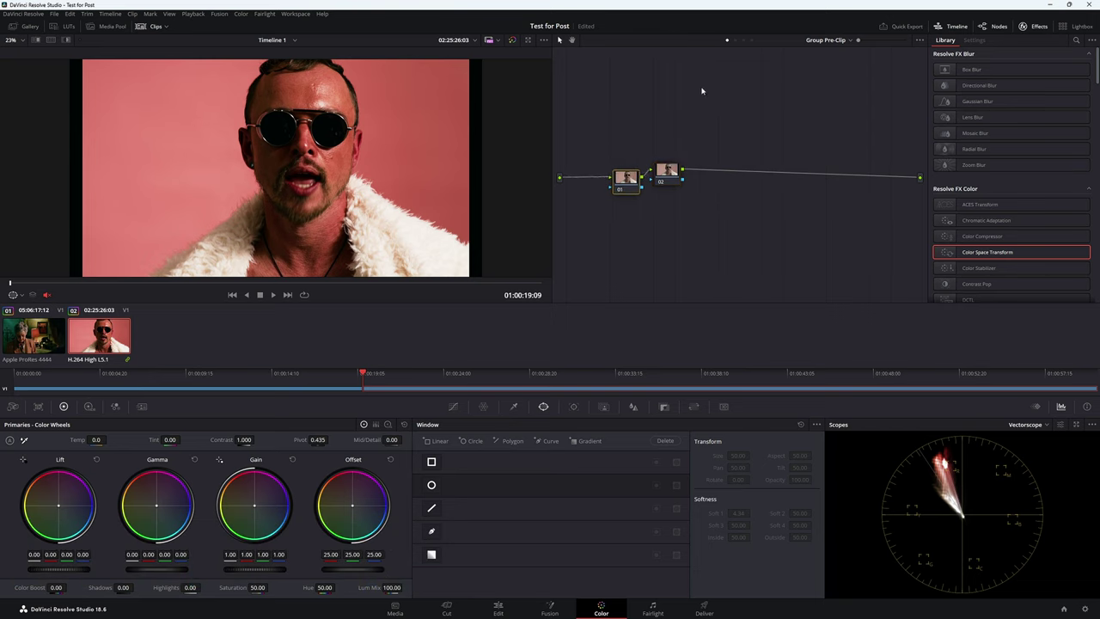
pyautogui.click(735, 41)
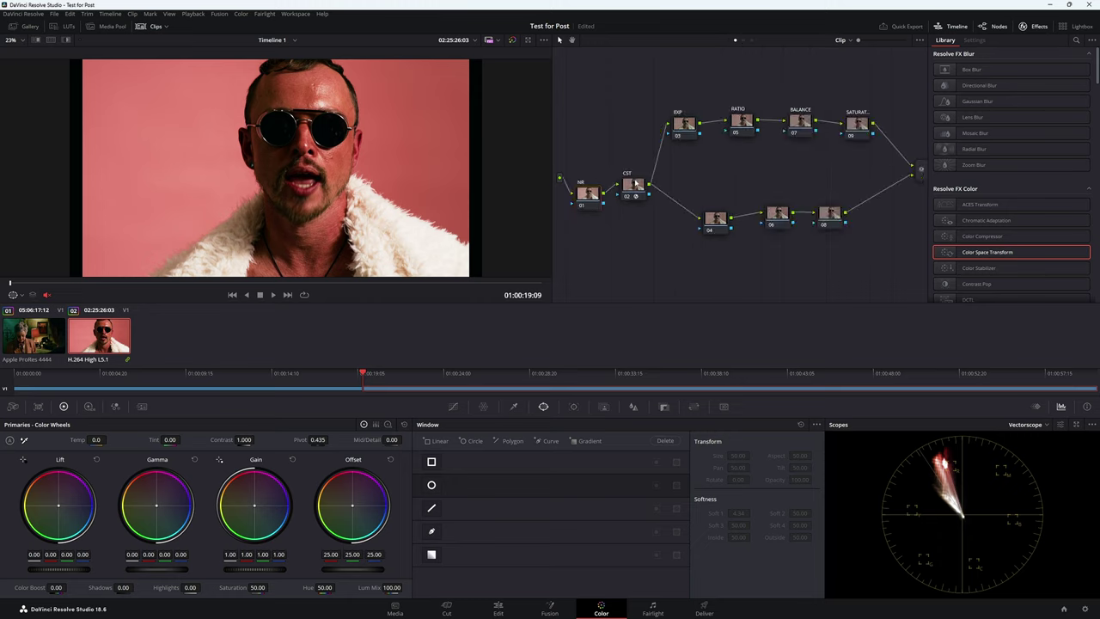
pyautogui.click(727, 41)
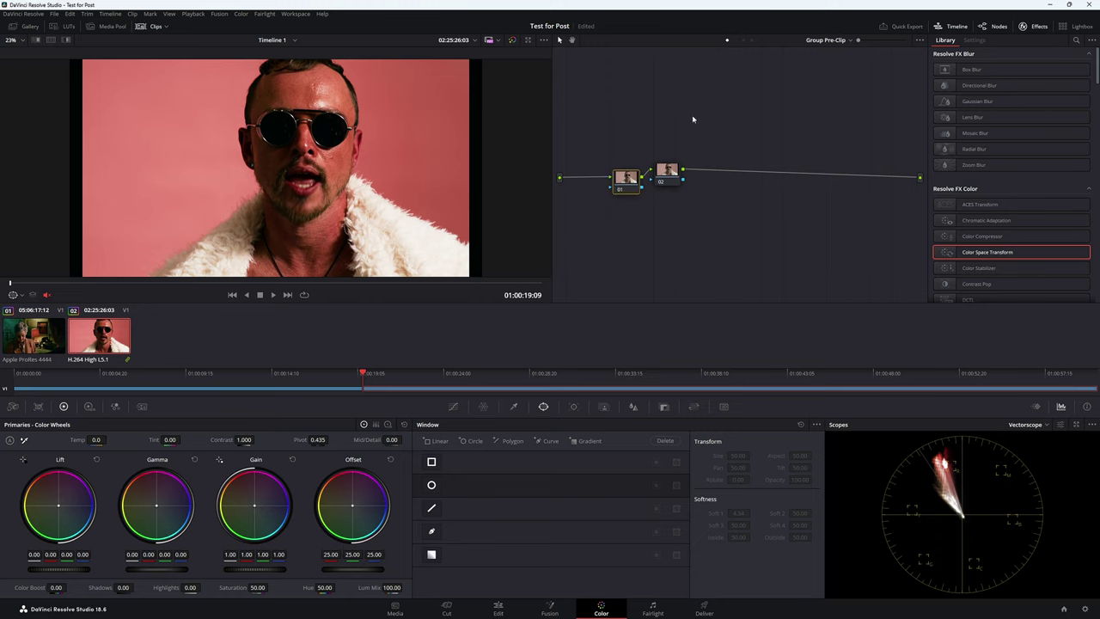
# - Delete timeline node 01 so only the Rec.709 CST remains, then reselect the first ARRI clip
pyautogui.click(752, 42)
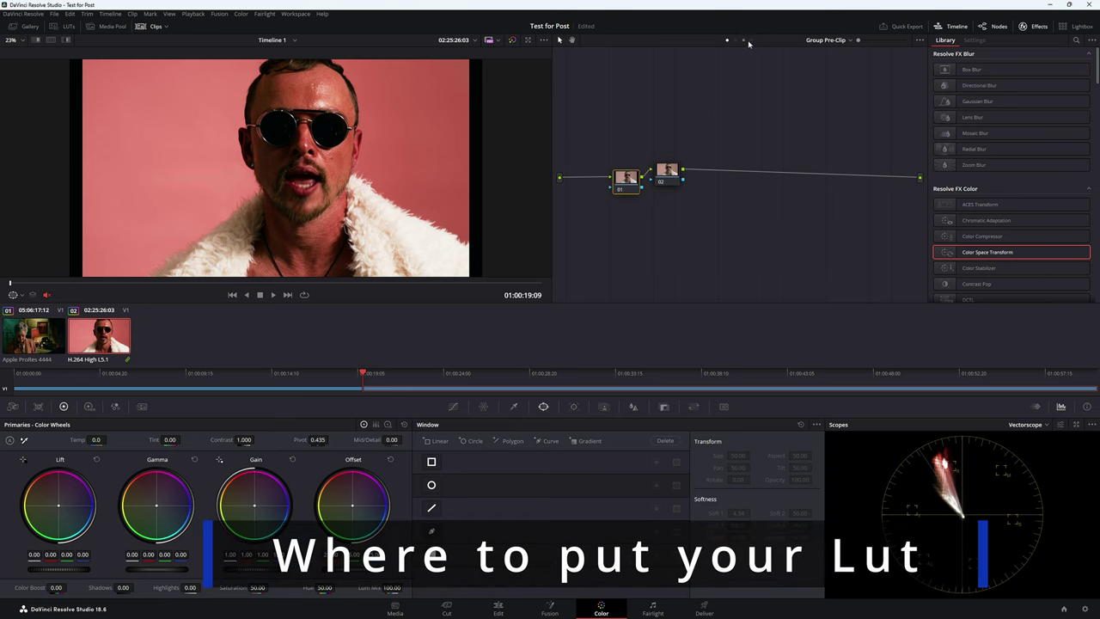
pyautogui.click(643, 190)
pyautogui.press('Delete')
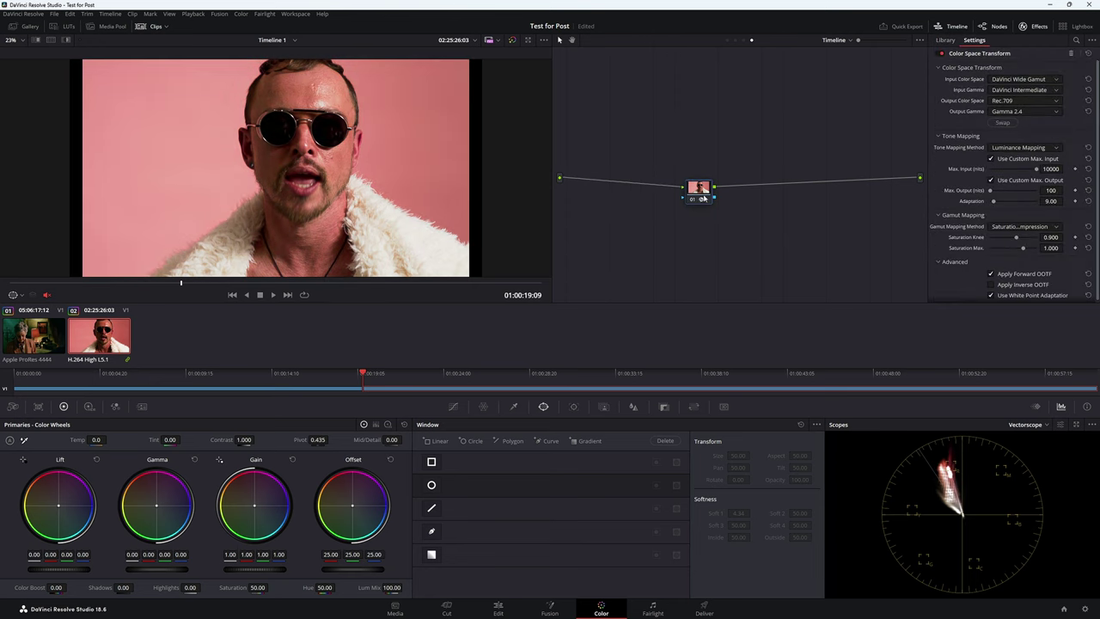
pyautogui.moveTo(699, 187); pyautogui.dragTo(659, 182)
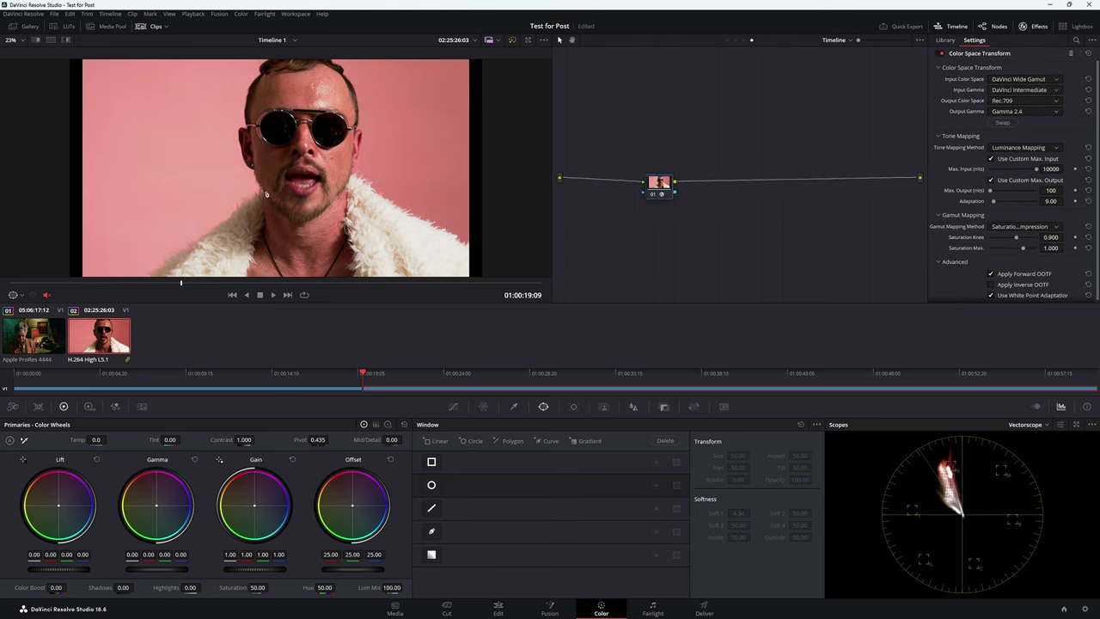
pyautogui.click(744, 40)
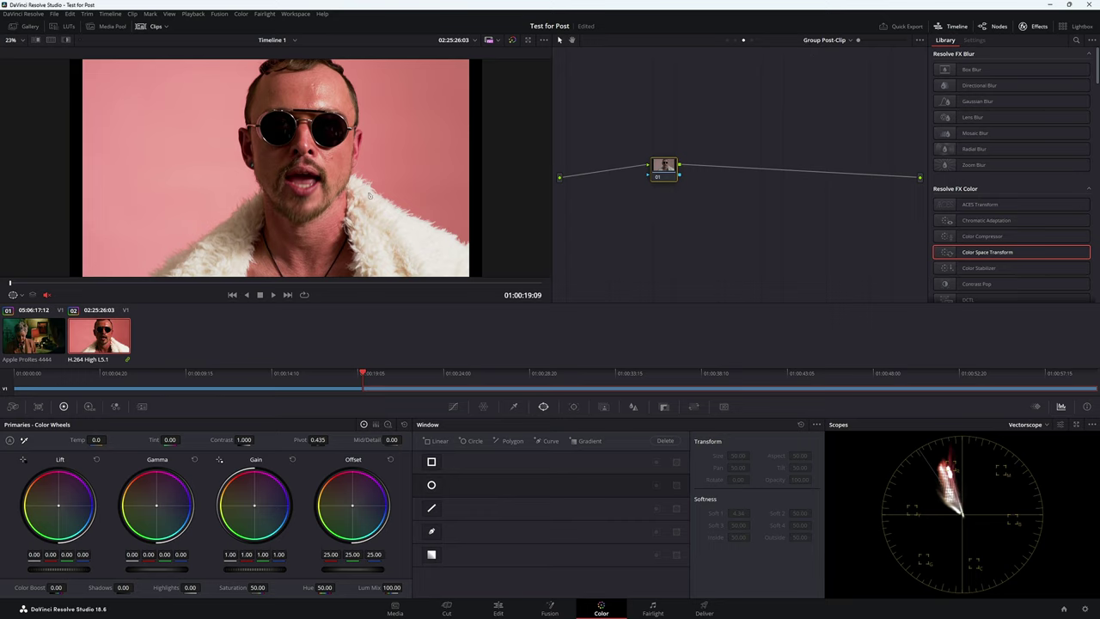
pyautogui.click(48, 340)
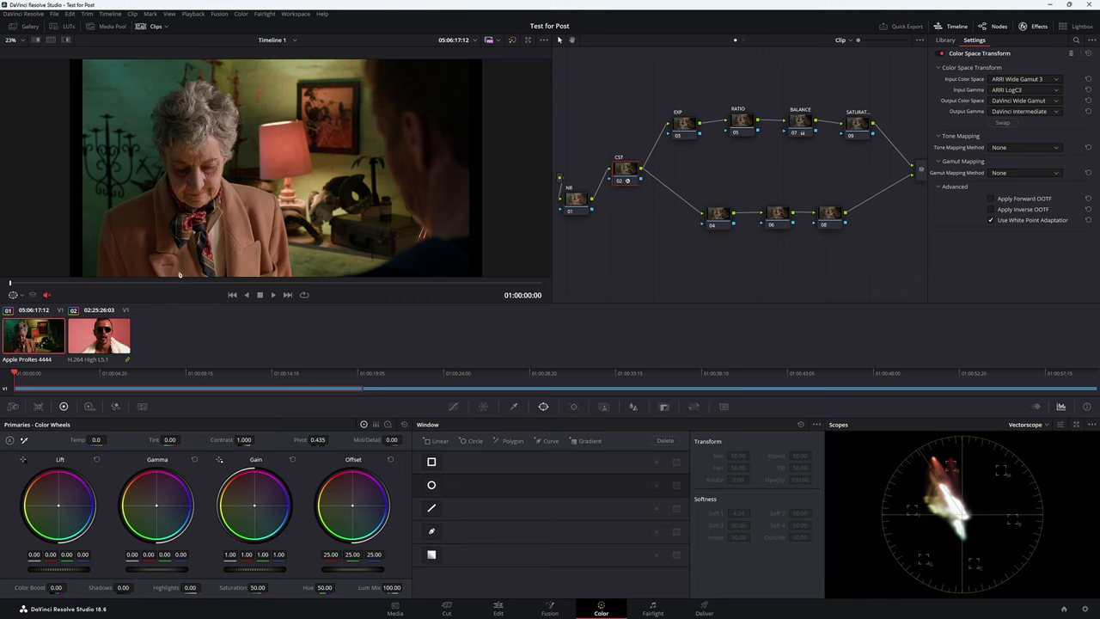
# - Put the woman-by-the-lamp ARRI clip into a new color group named Arri
pyautogui.rightClick(41, 342)
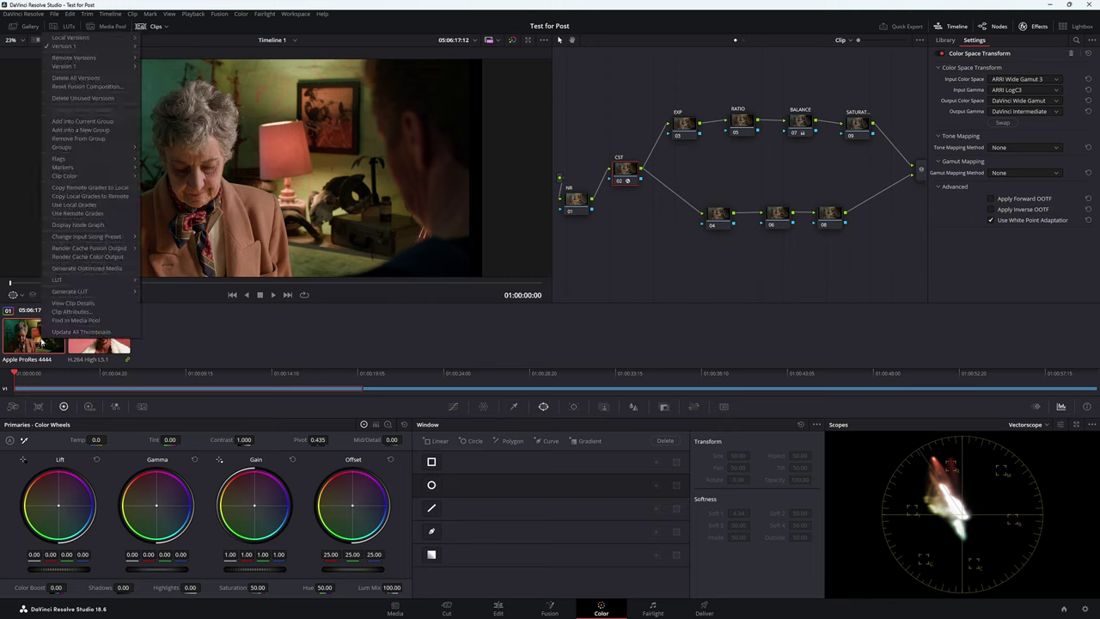
pyautogui.click(99, 130)
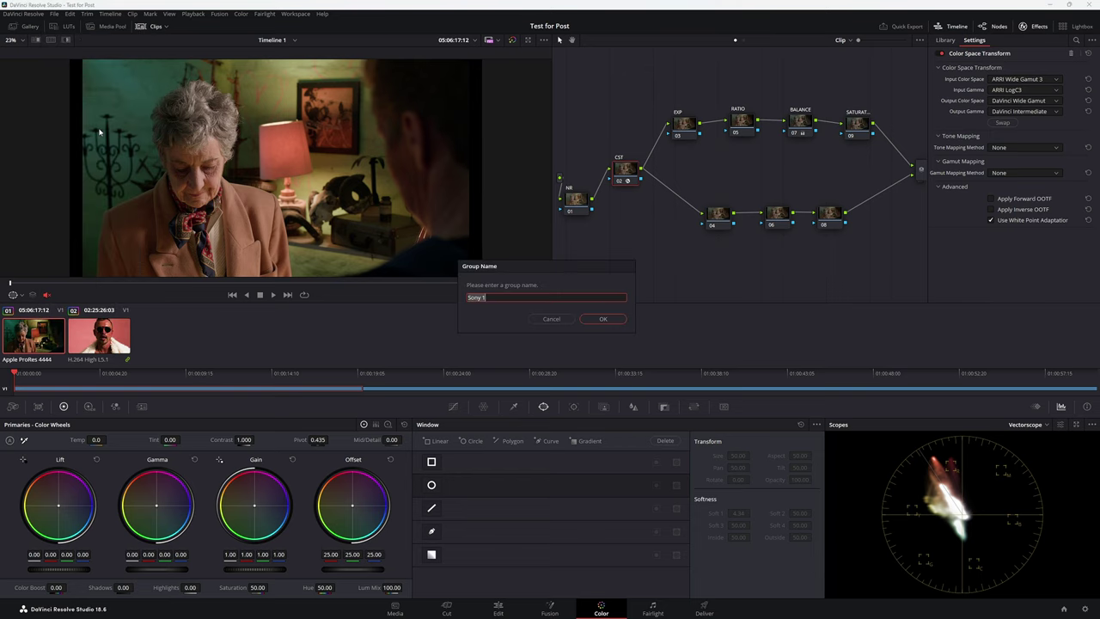
pyautogui.write('Arri')
pyautogui.press('Return')
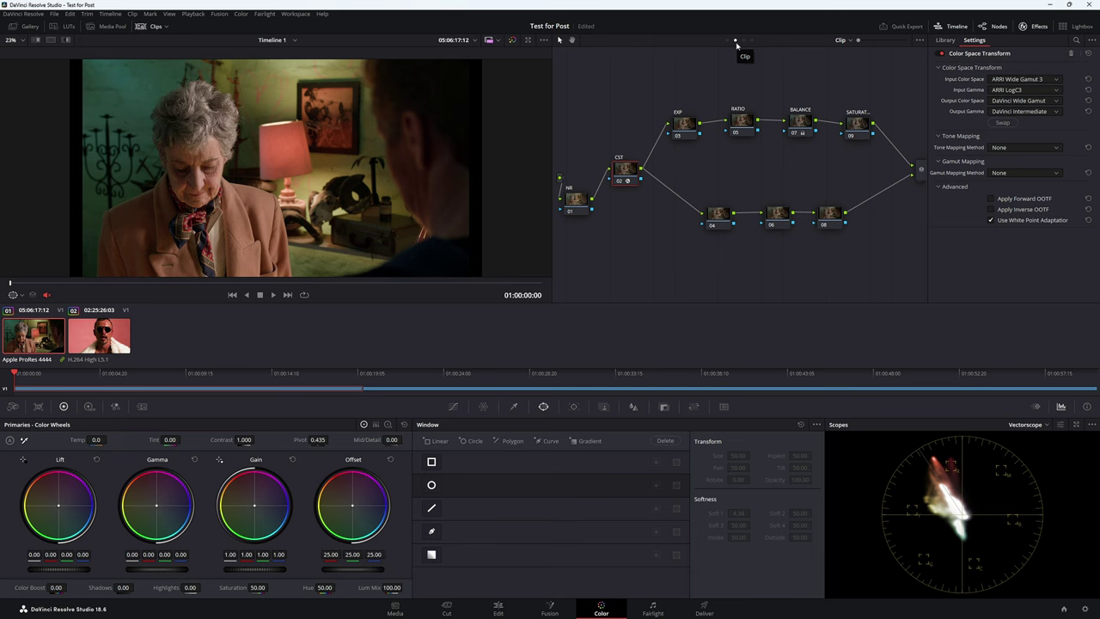
pyautogui.click(113, 341)
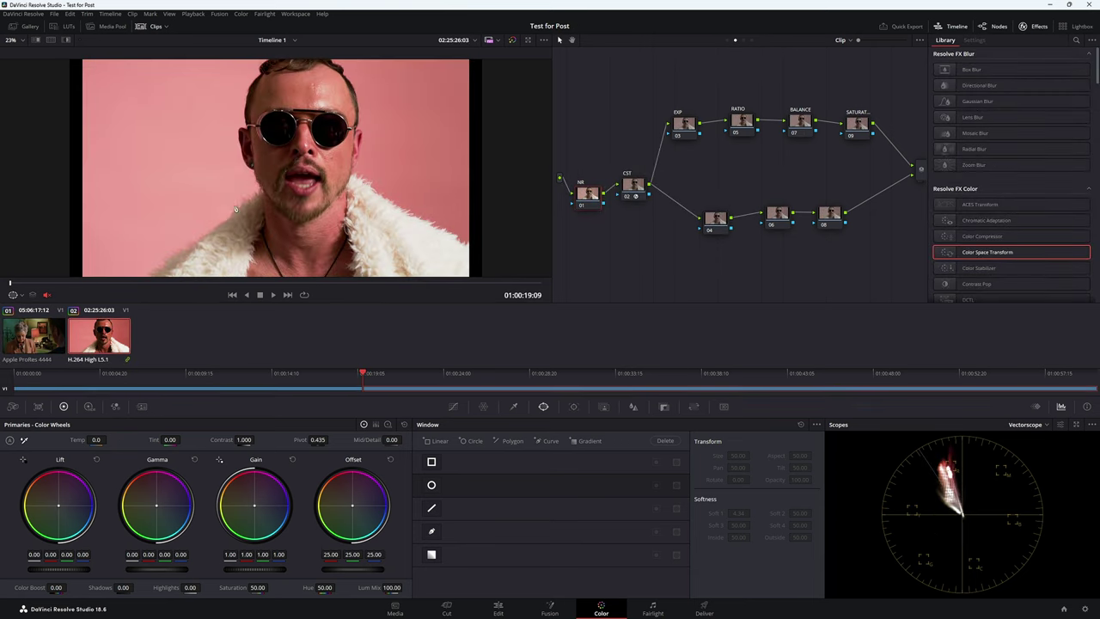
pyautogui.press('Up')
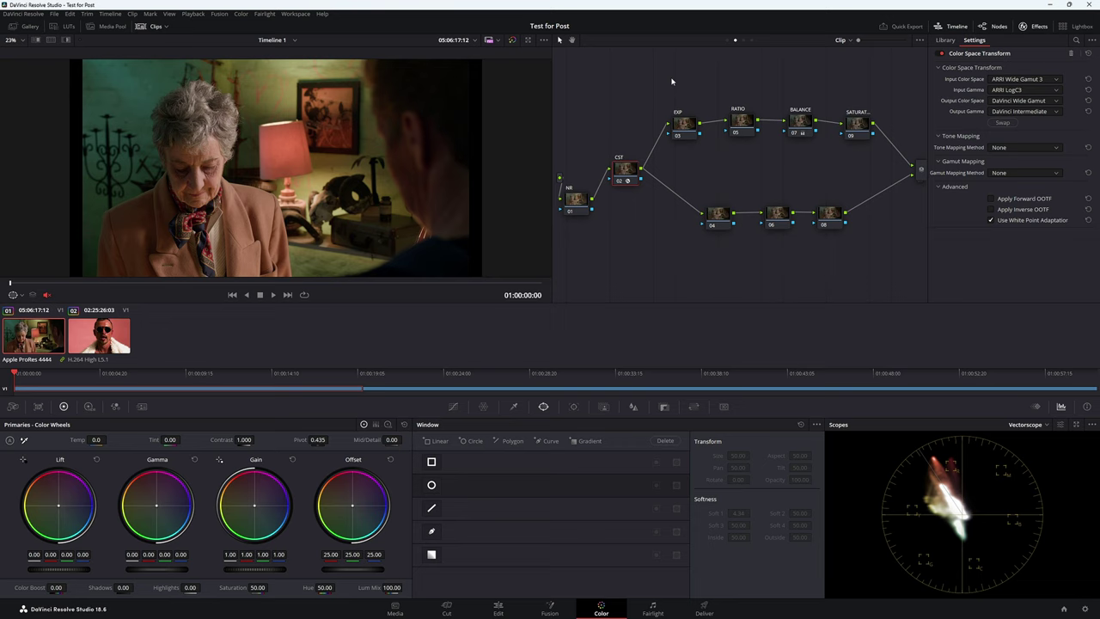
# - Show the Arri group's post-clip graph, reposition its node 01, and play back the grade
pyautogui.click(744, 40)
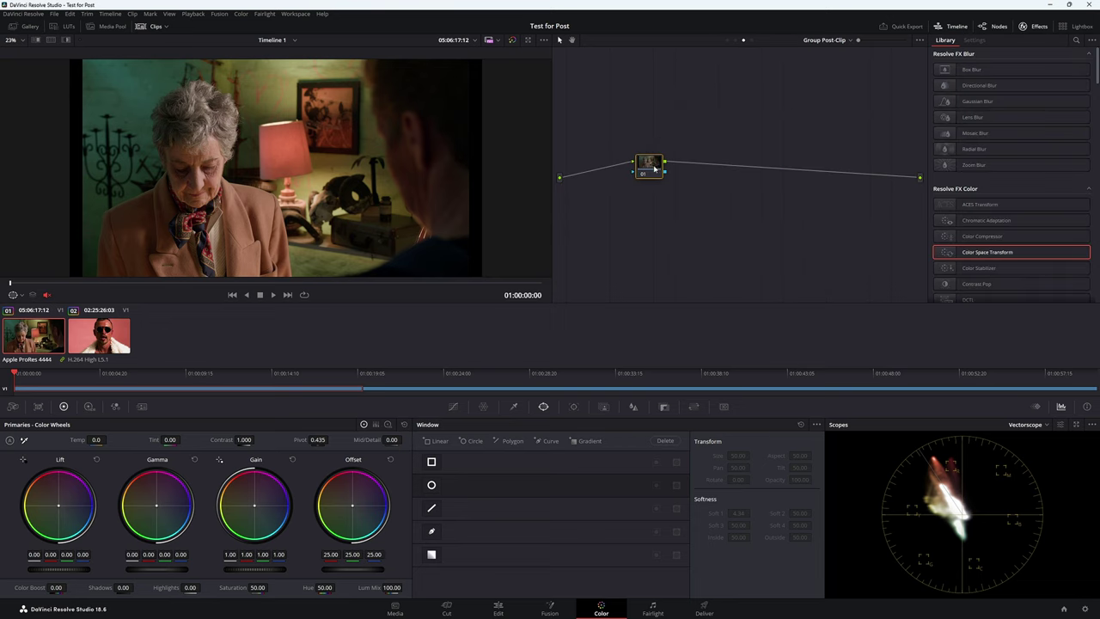
pyautogui.moveTo(648, 168)
pyautogui.mouseDown()
pyautogui.moveTo(646, 194)
pyautogui.moveTo(643, 173)
pyautogui.mouseUp()
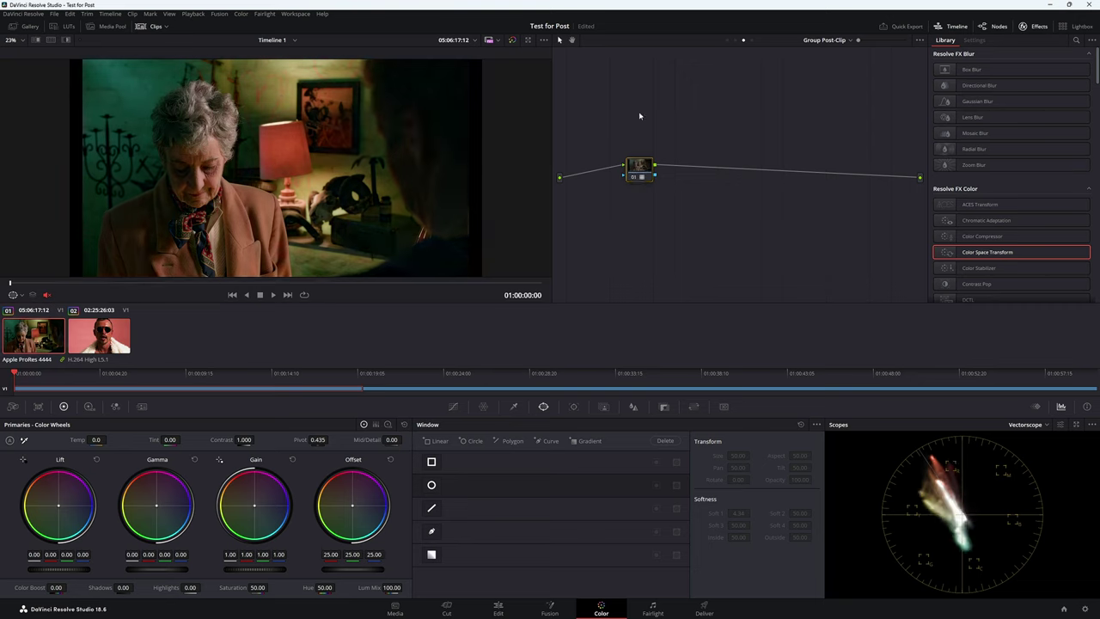
pyautogui.click(273, 295)
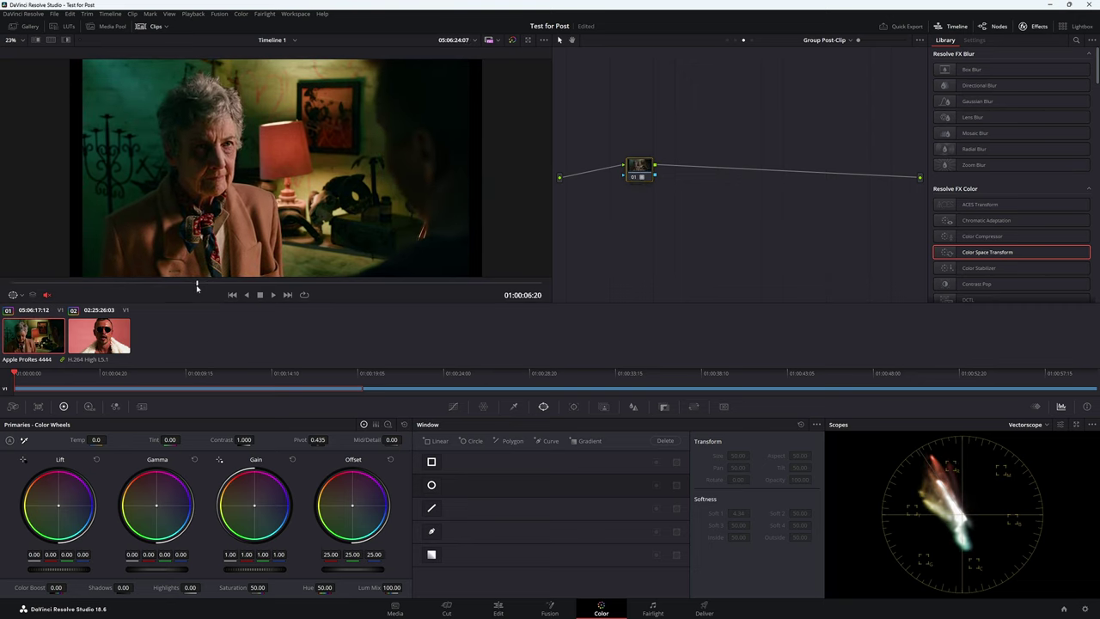
pyautogui.press('Home')
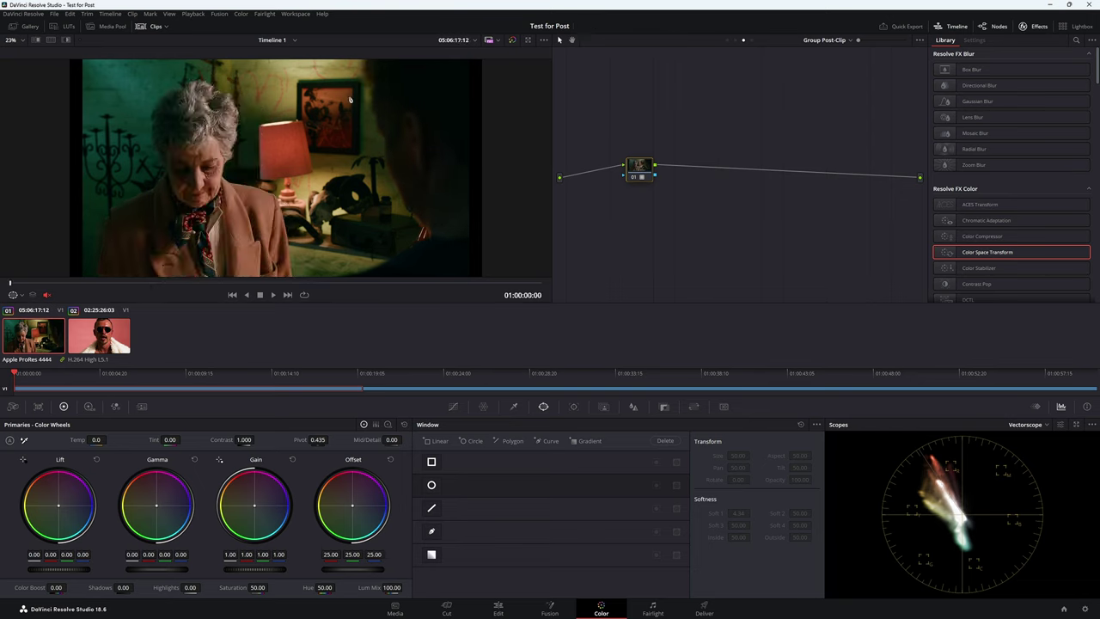
# - Compare against the man's clip, nudging its post-clip node, then undo the nudge
pyautogui.click(107, 344)
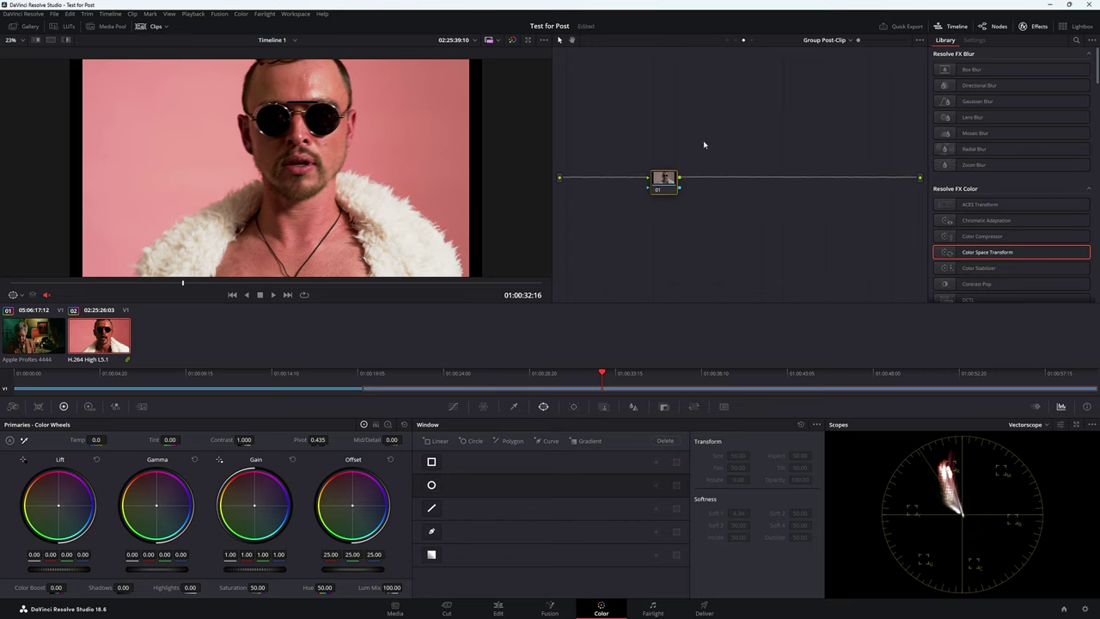
pyautogui.moveTo(672, 182); pyautogui.dragTo(669, 162)
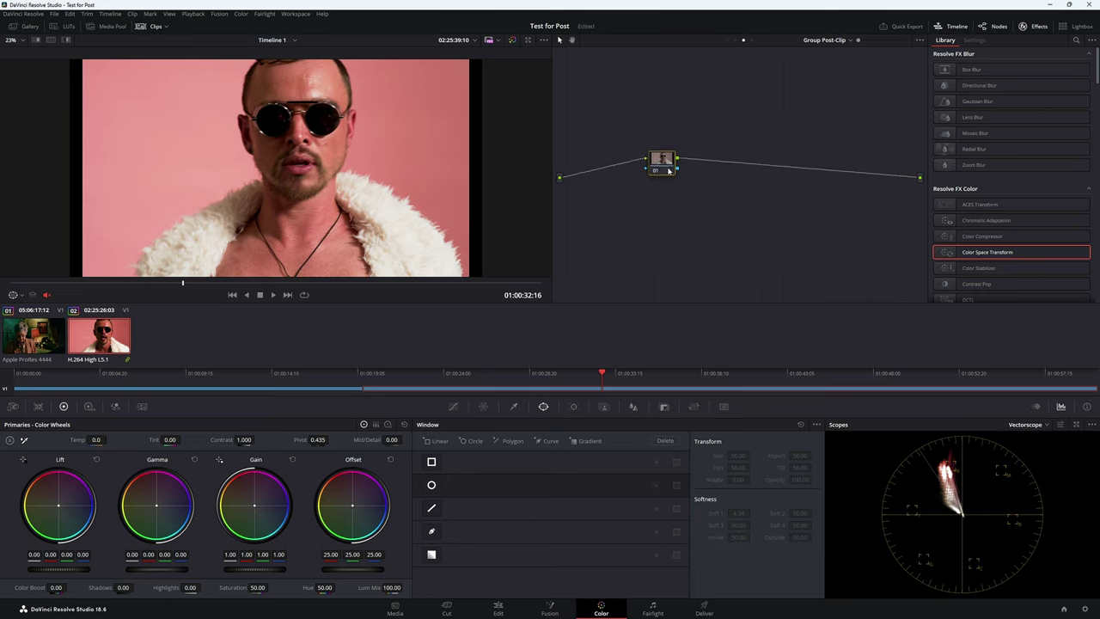
pyautogui.click(44, 340)
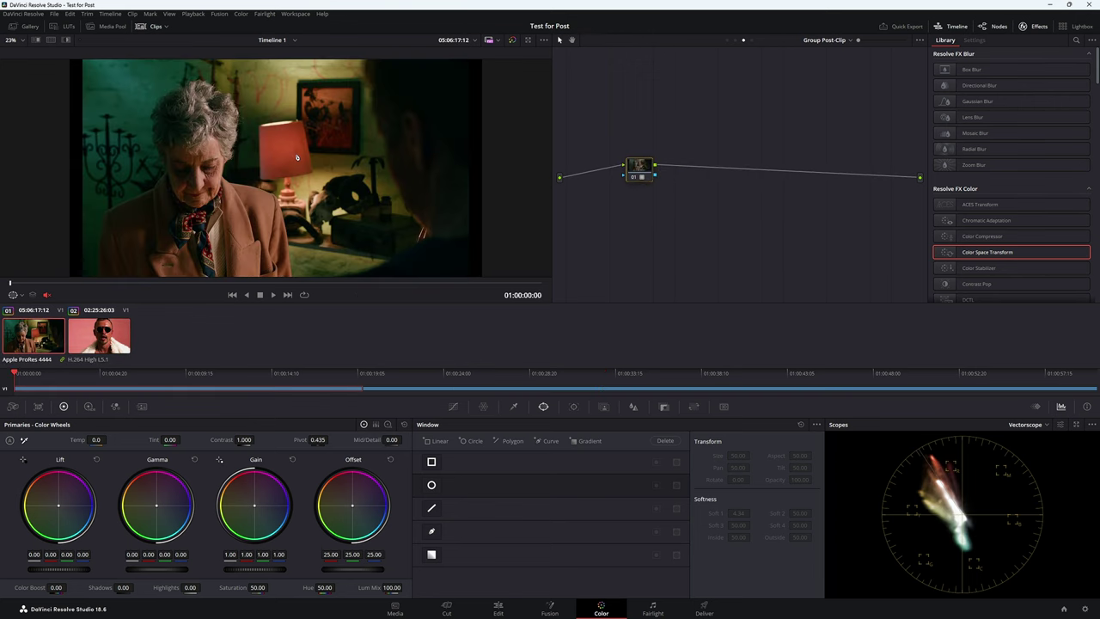
pyautogui.hotkey('ctrl', 'z')
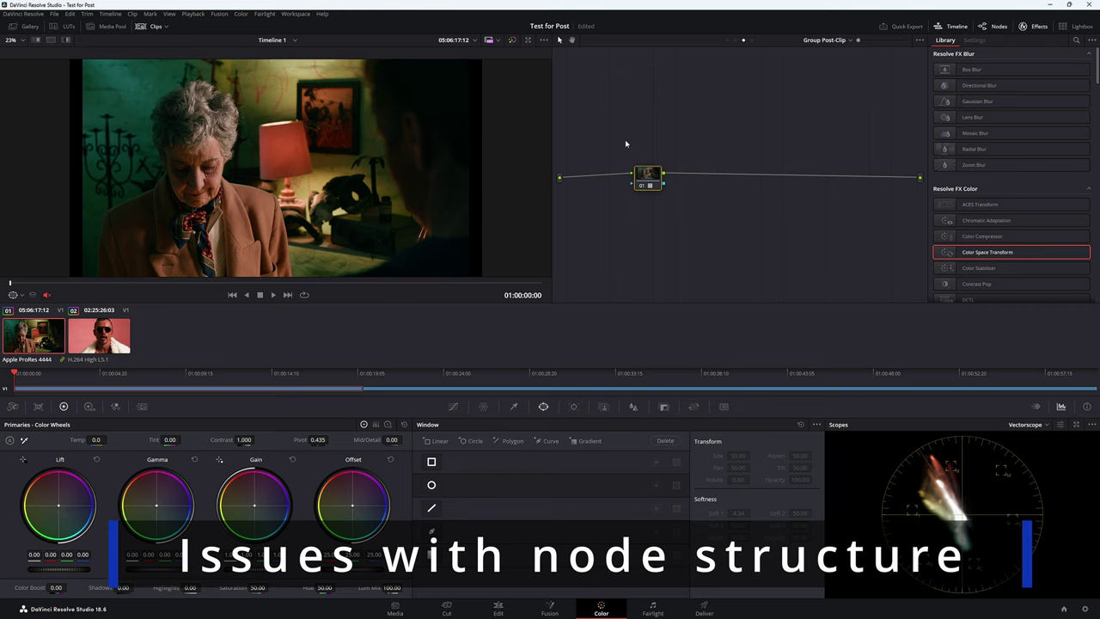
# - At 01:00:05:12, show the timeline graph's Rec.709 Gamma 2.4 CST node and move it left
pyautogui.moveTo(124, 282); pyautogui.dragTo(168, 282)
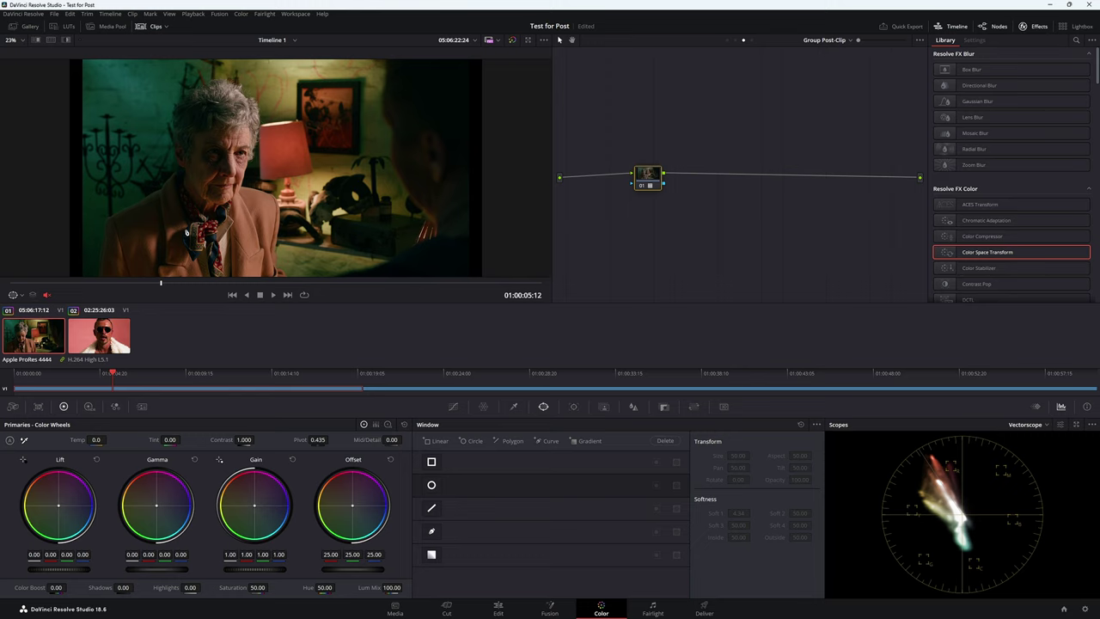
pyautogui.hotkey('ctrl', 'z')
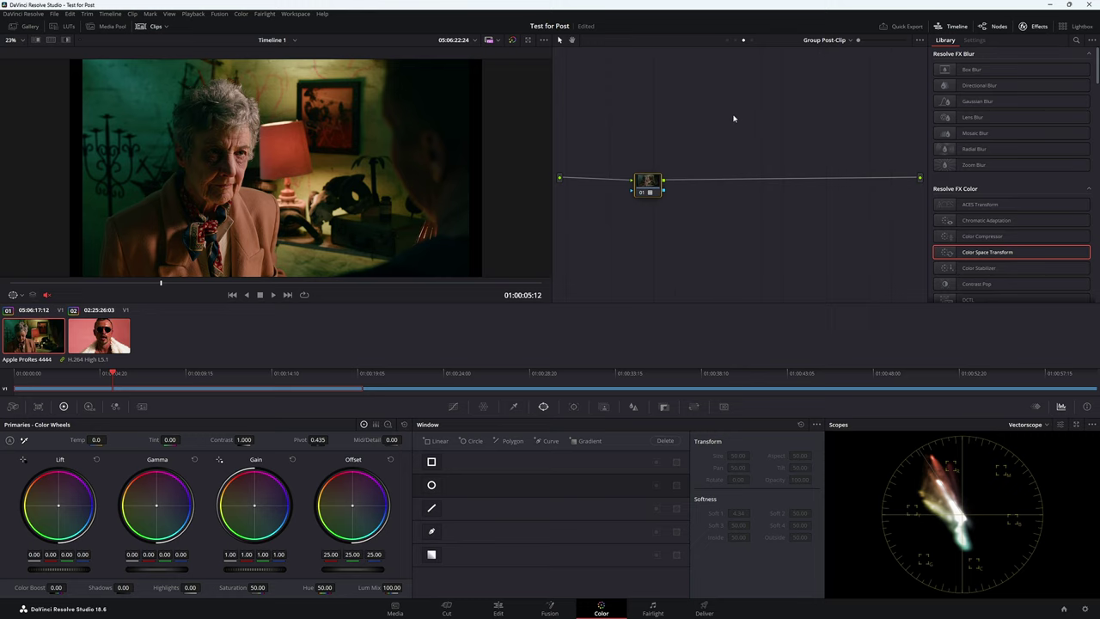
pyautogui.click(752, 41)
pyautogui.moveTo(835, 168); pyautogui.dragTo(754, 164)
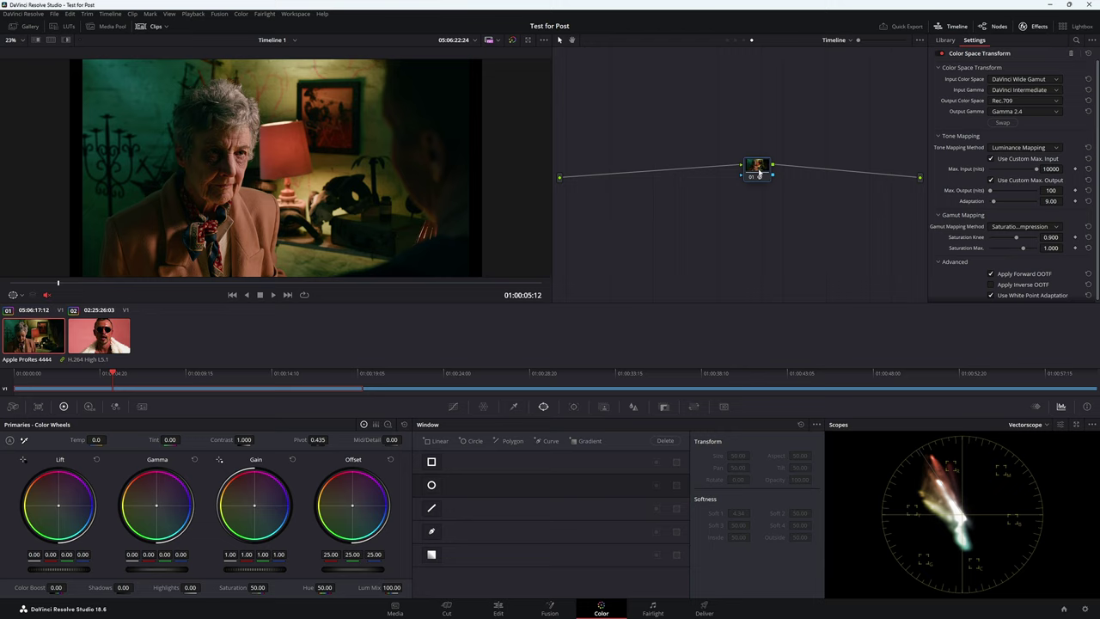
# - Shift the timeline CST left, then add a serial node after node 01 in the group post-clip graph
pyautogui.moveTo(759, 171); pyautogui.dragTo(759, 162)
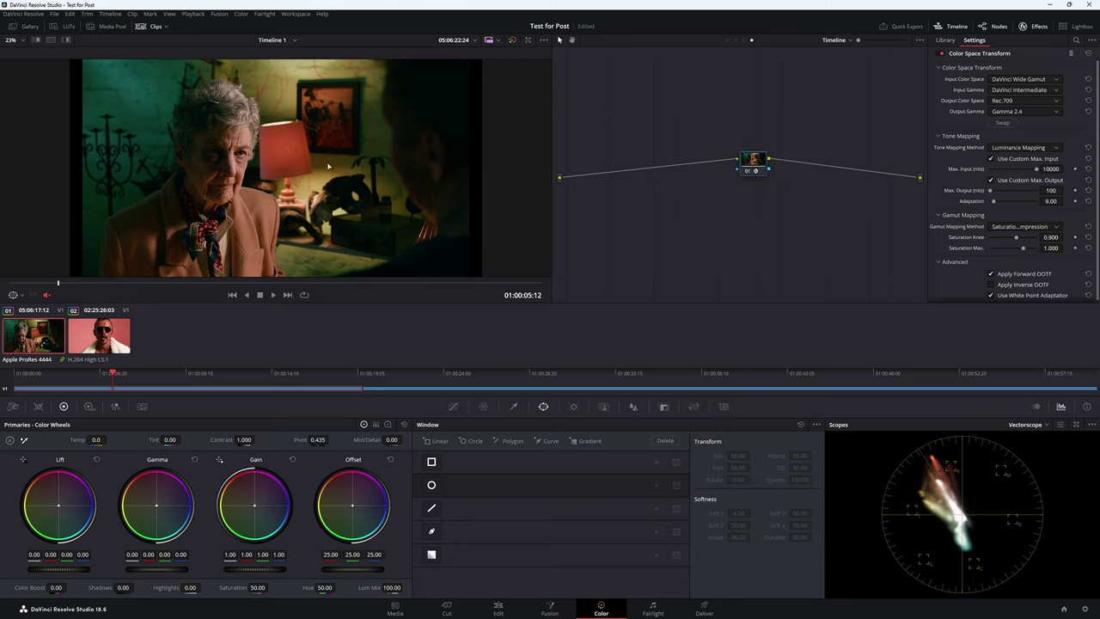
pyautogui.moveTo(753, 167); pyautogui.dragTo(724, 166)
pyautogui.click(744, 41)
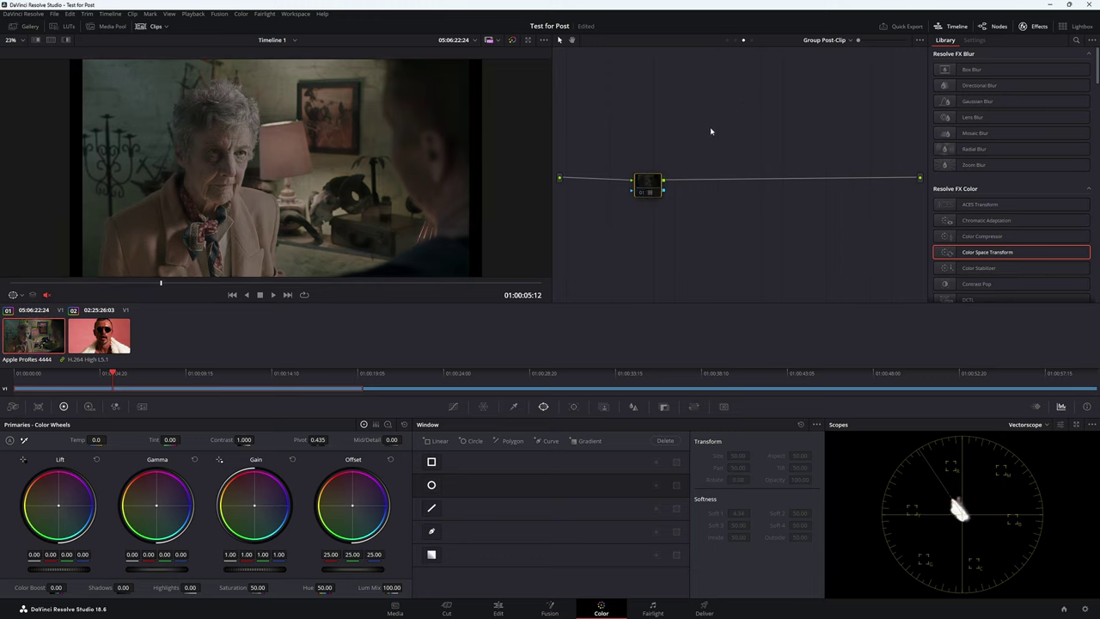
pyautogui.hotkey('alt', 's')
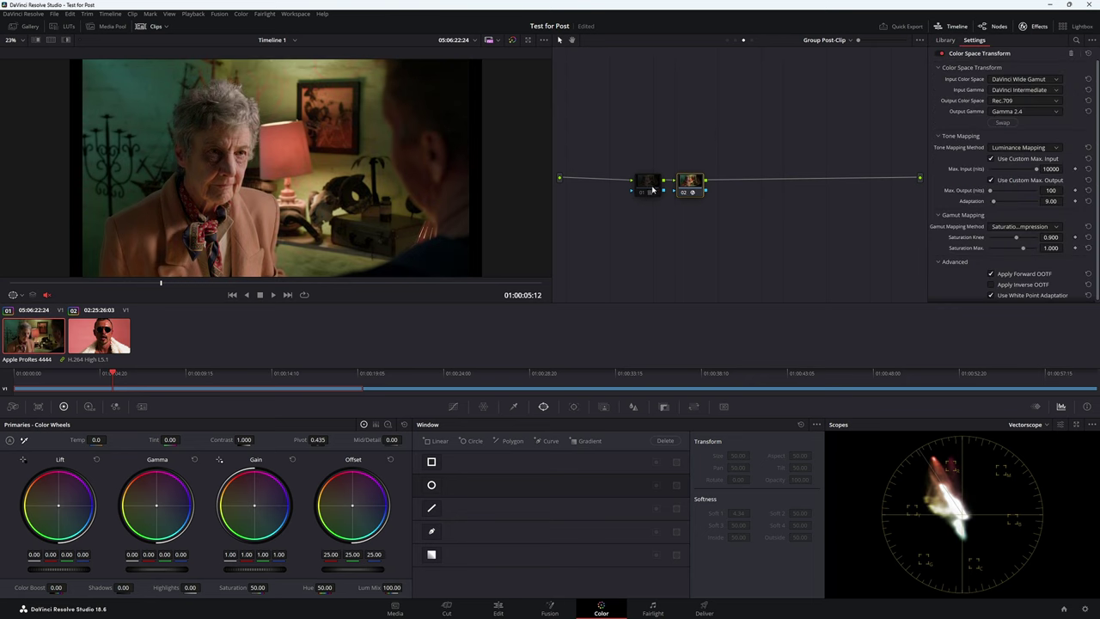
pyautogui.click(712, 98)
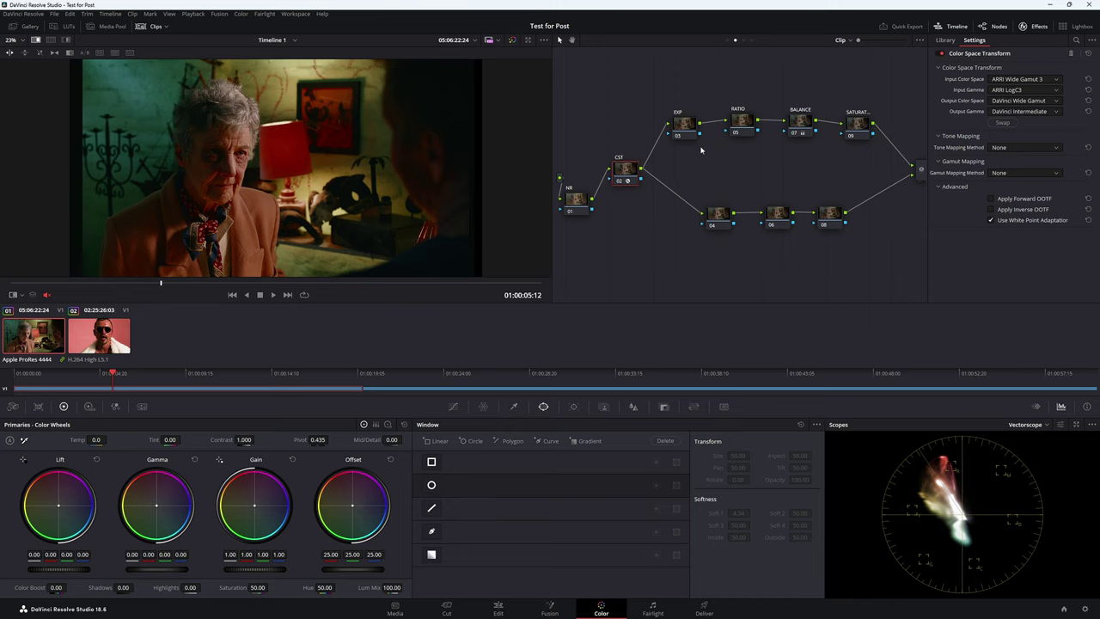
# - Cycle through group pre-clip, clip, group post-clip and timeline graphs, ending on timeline nodes 01 and 02
pyautogui.click(745, 40)
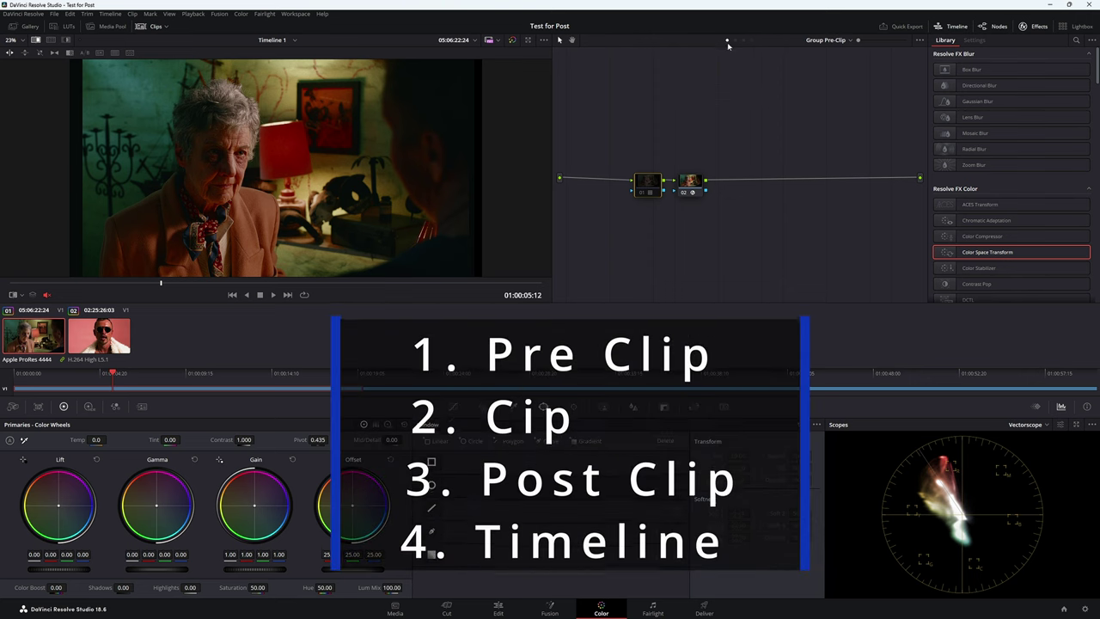
pyautogui.click(728, 40)
pyautogui.click(736, 40)
pyautogui.click(744, 40)
pyautogui.click(752, 40)
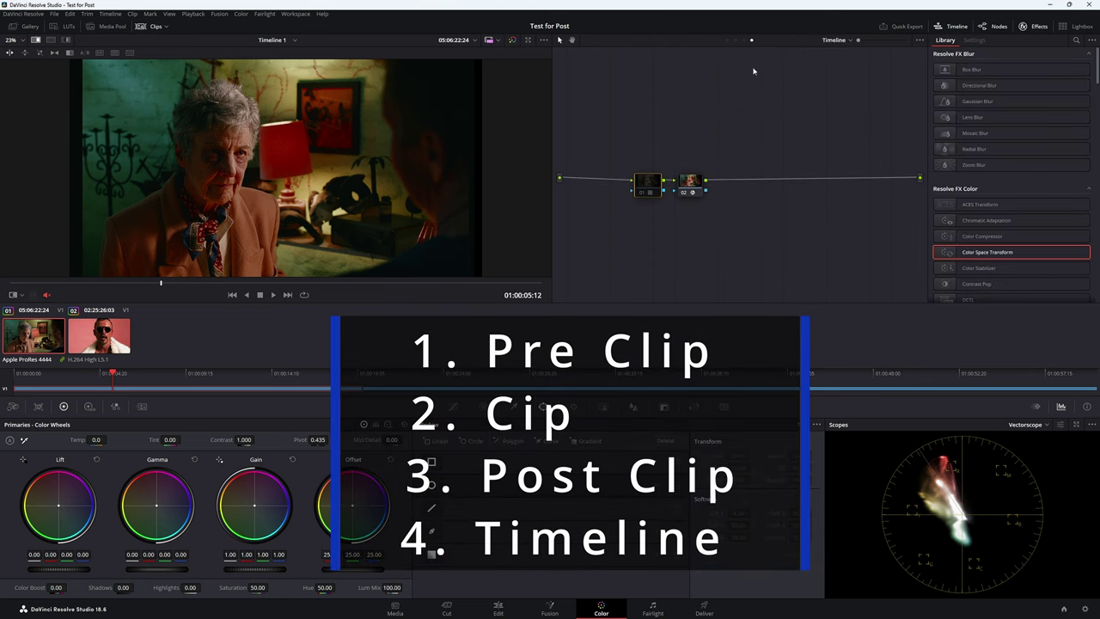
pyautogui.click(727, 41)
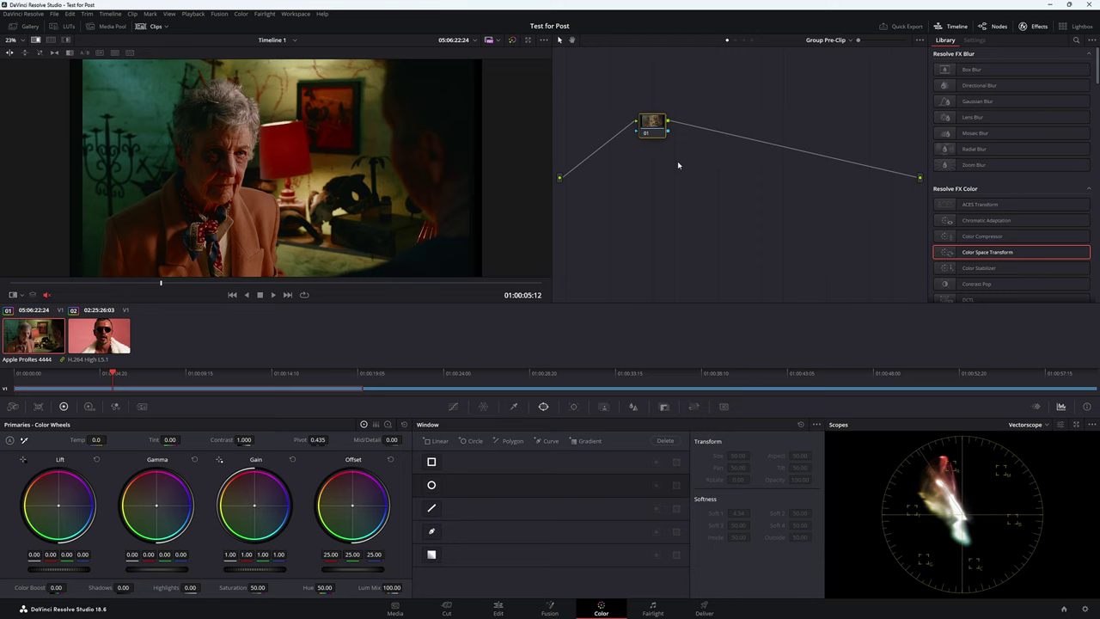
pyautogui.click(735, 40)
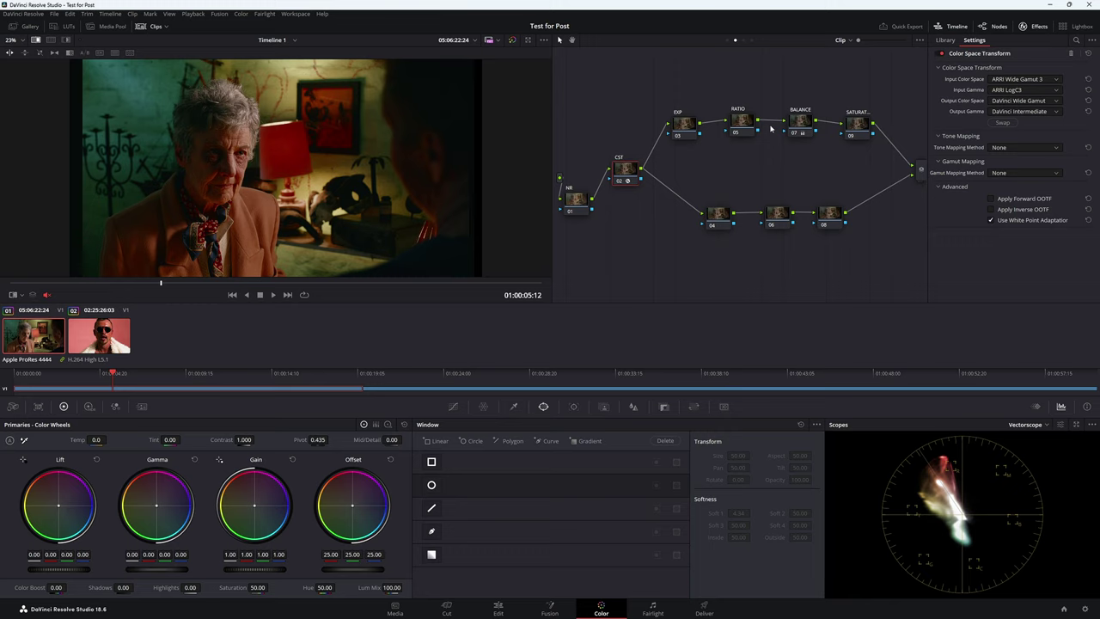
pyautogui.click(743, 41)
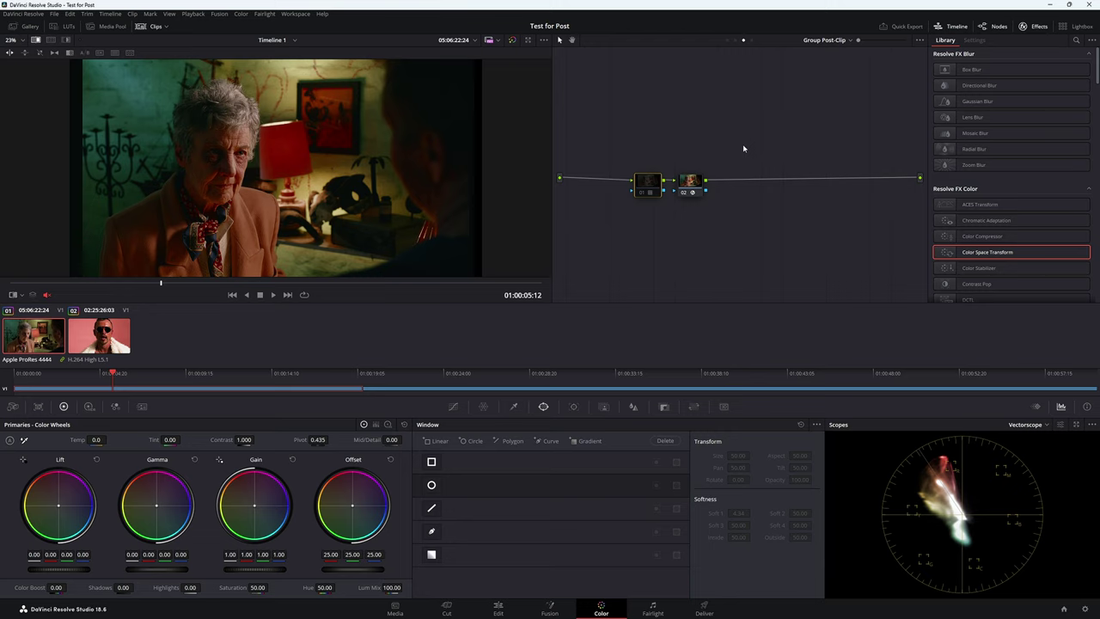
pyautogui.click(752, 40)
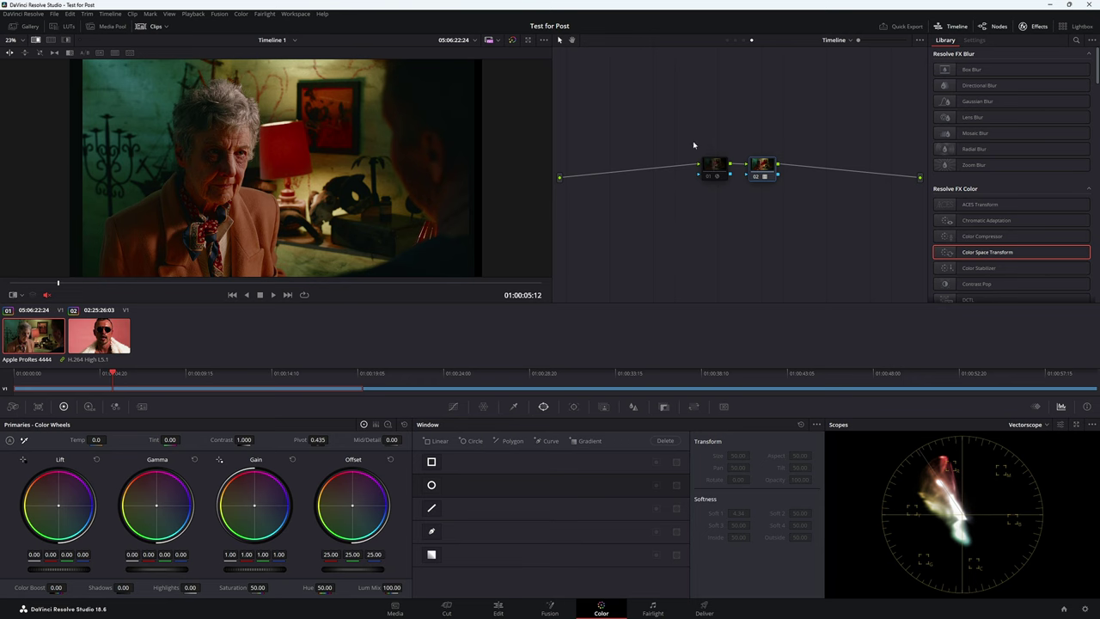
# - Move timeline node 01 up-right and add a Rec.709 Gamma 2.4 Color Space Transform to Arri post-clip node 01
pyautogui.moveTo(761, 175); pyautogui.dragTo(855, 139)
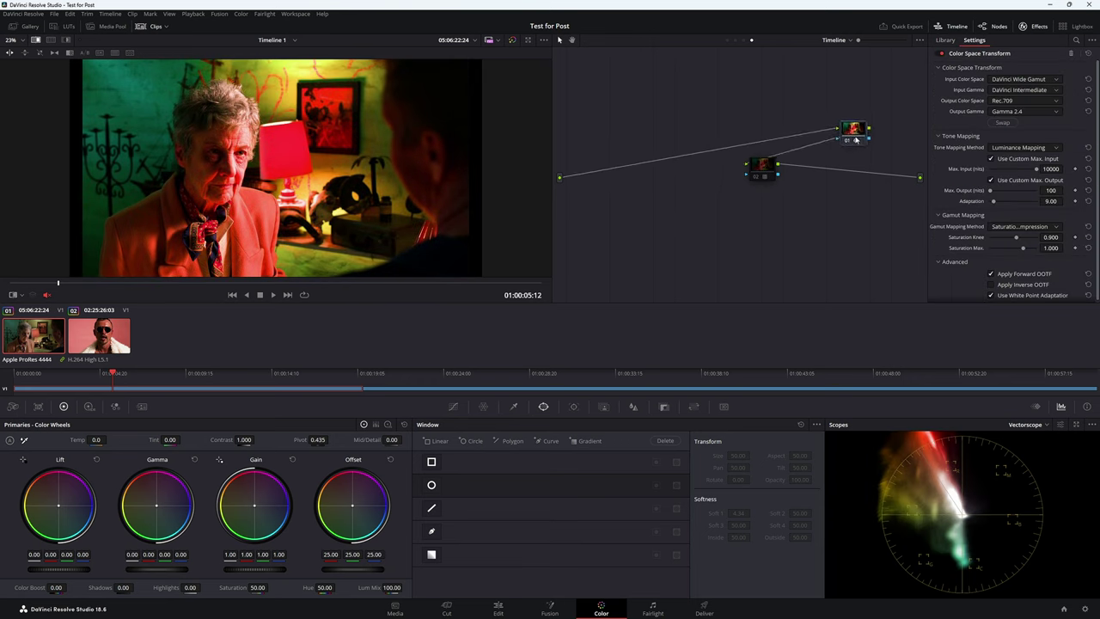
pyautogui.click(743, 40)
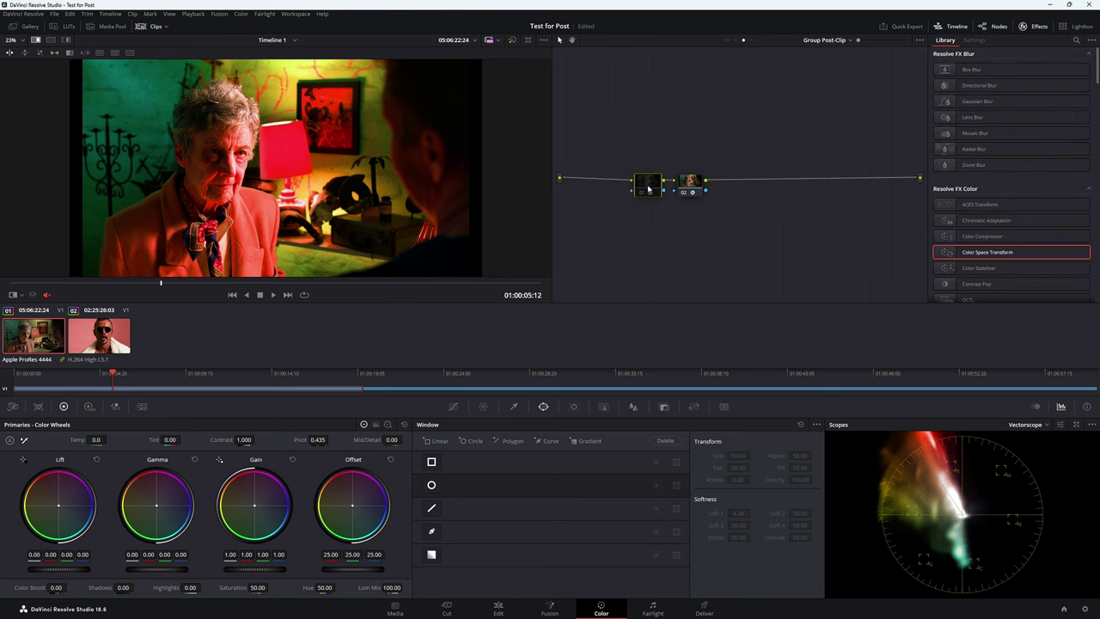
pyautogui.moveTo(649, 188); pyautogui.dragTo(649, 189)
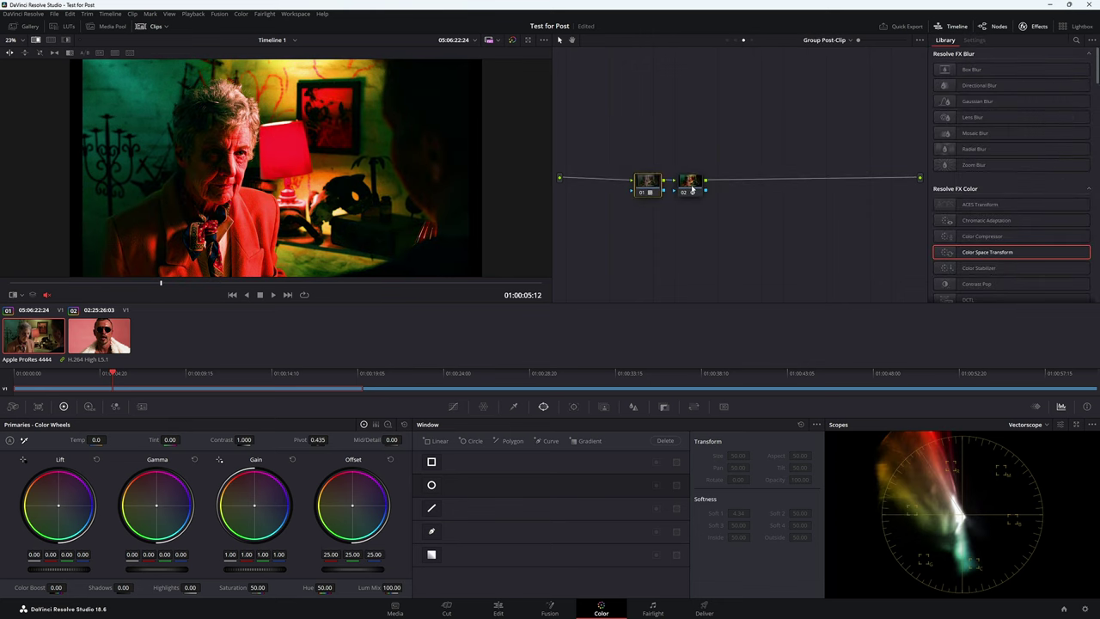
pyautogui.click(752, 41)
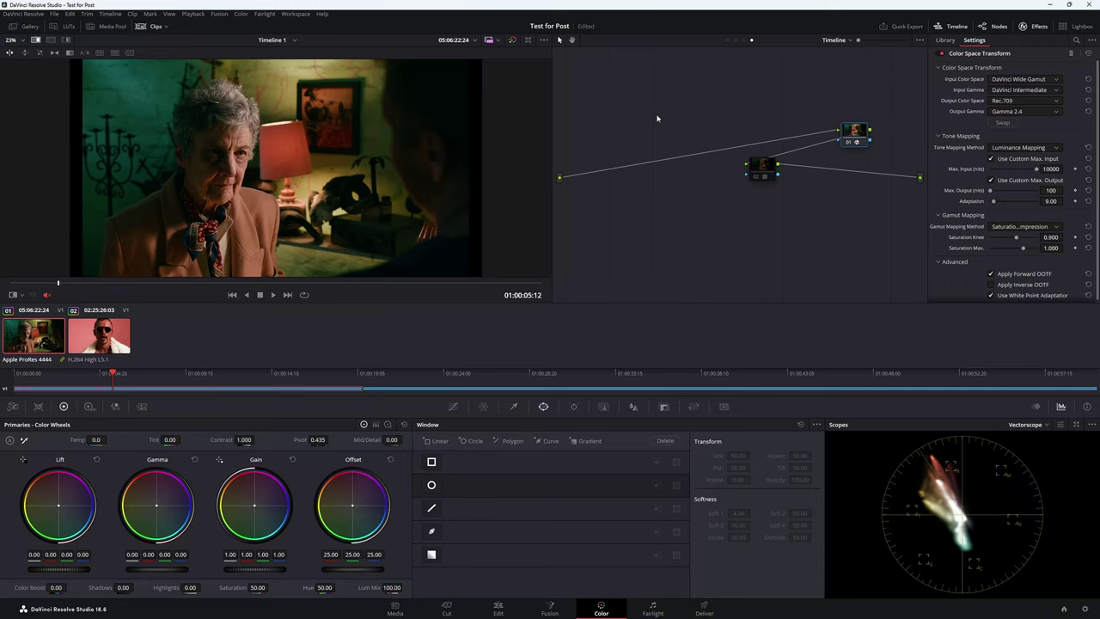
# - Save the Test for Post project with Ctrl+S
pyautogui.hotkey('ctrl', 's')
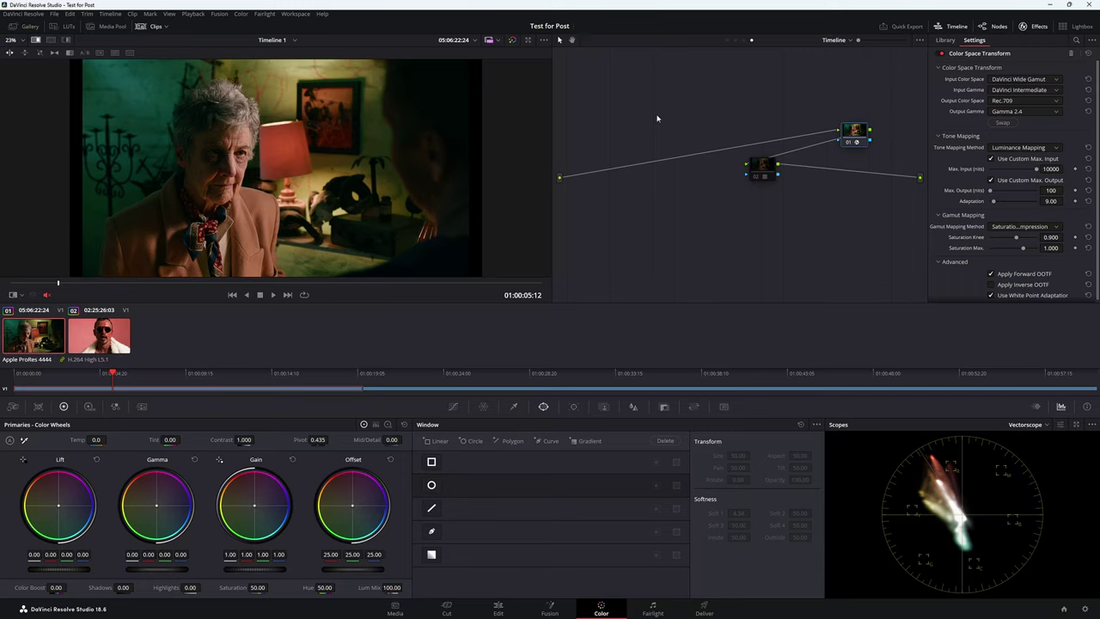